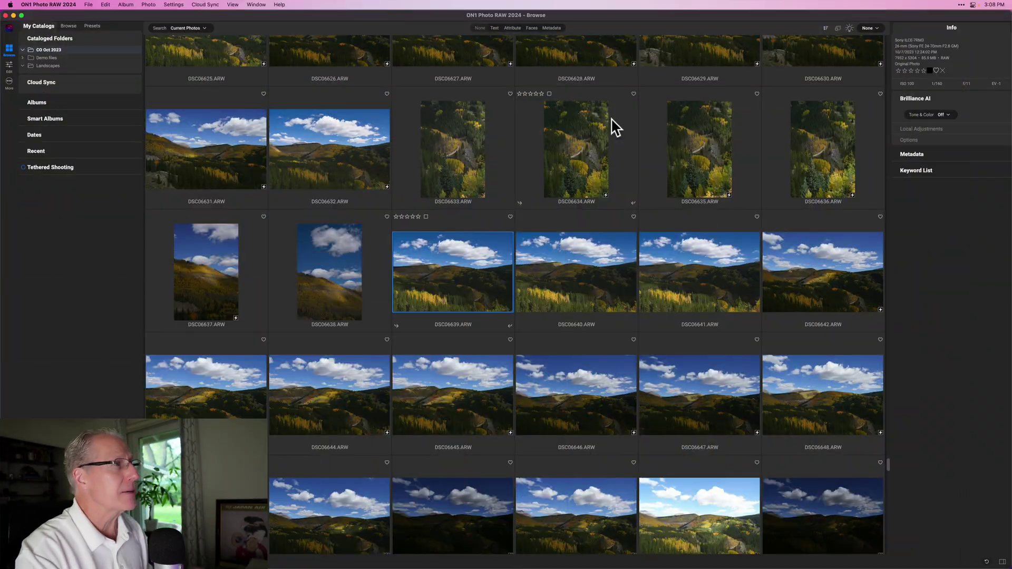
# - Look through the photo grid and side panels in the Browse module
pyautogui.click(461, 232)
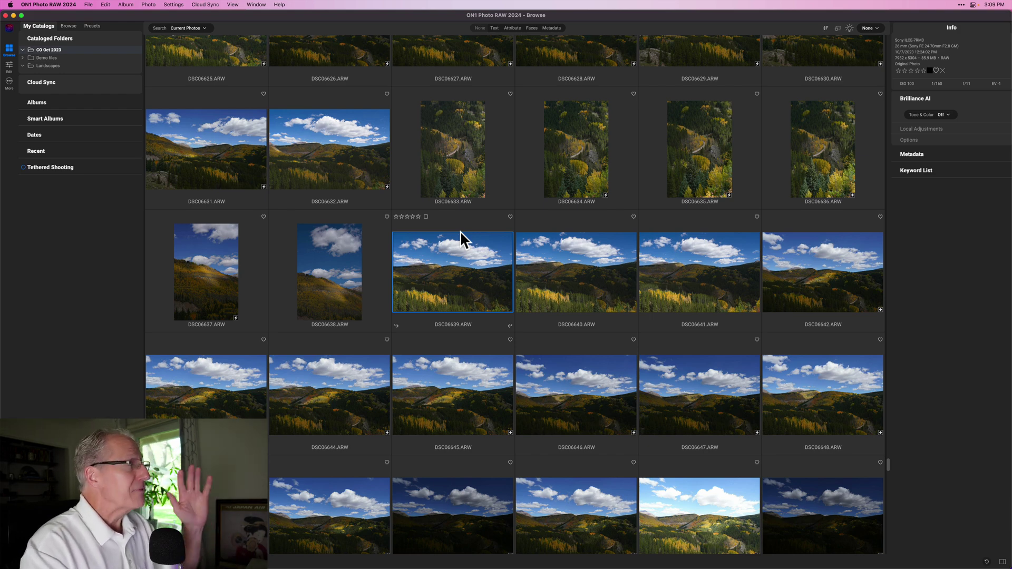
pyautogui.click(413, 296)
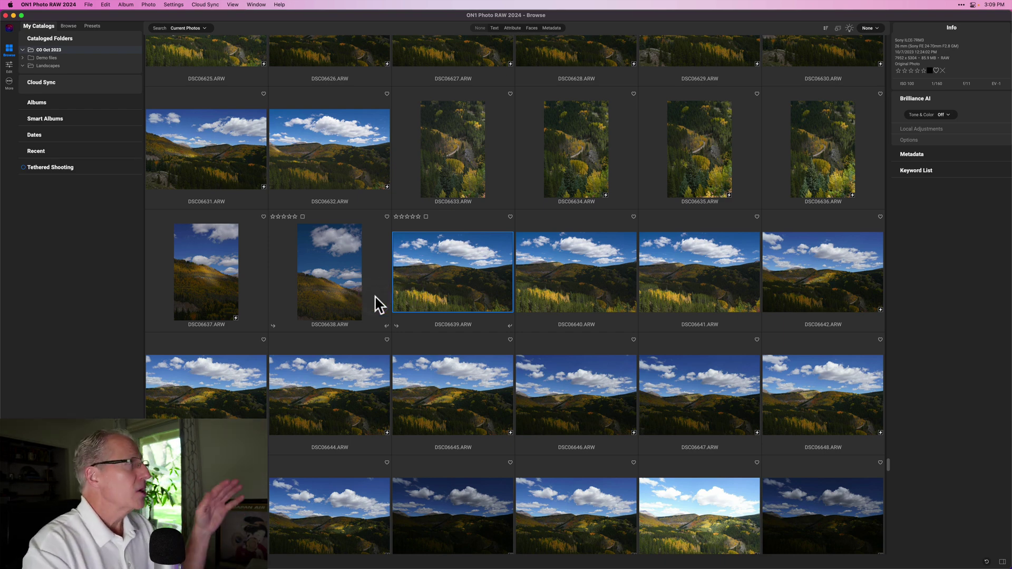
pyautogui.click(21, 126)
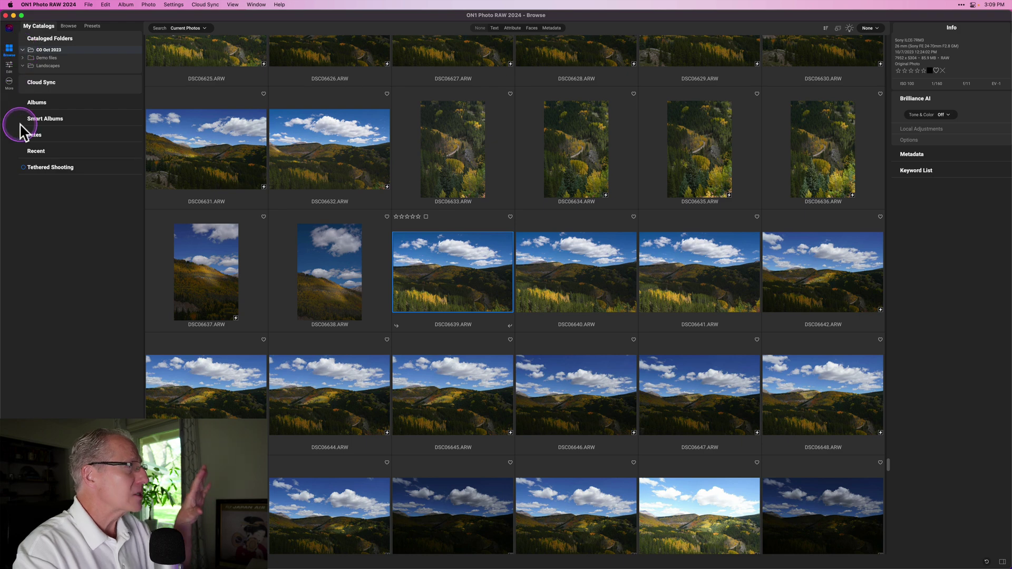
pyautogui.click(21, 216)
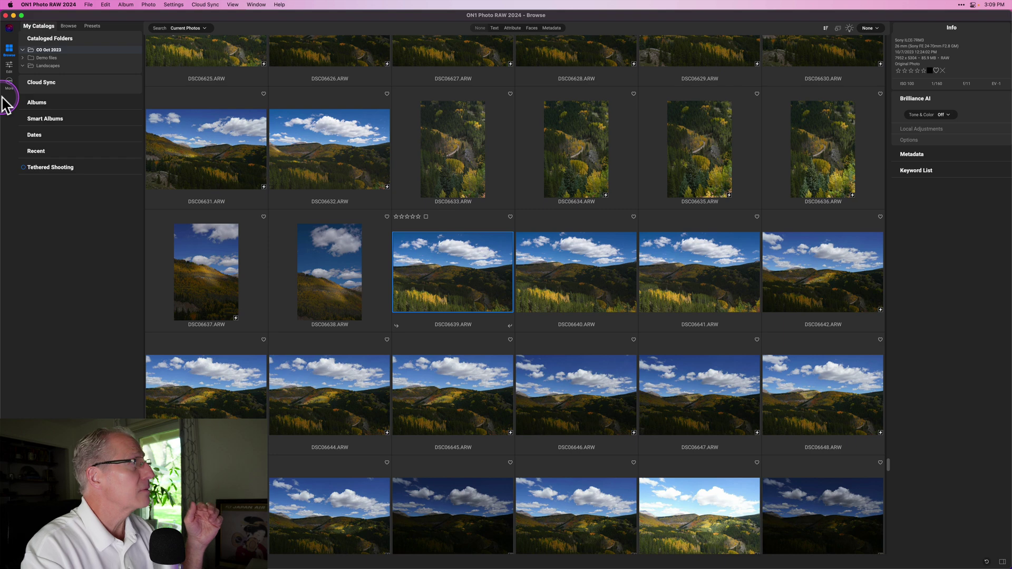
pyautogui.click(9, 83)
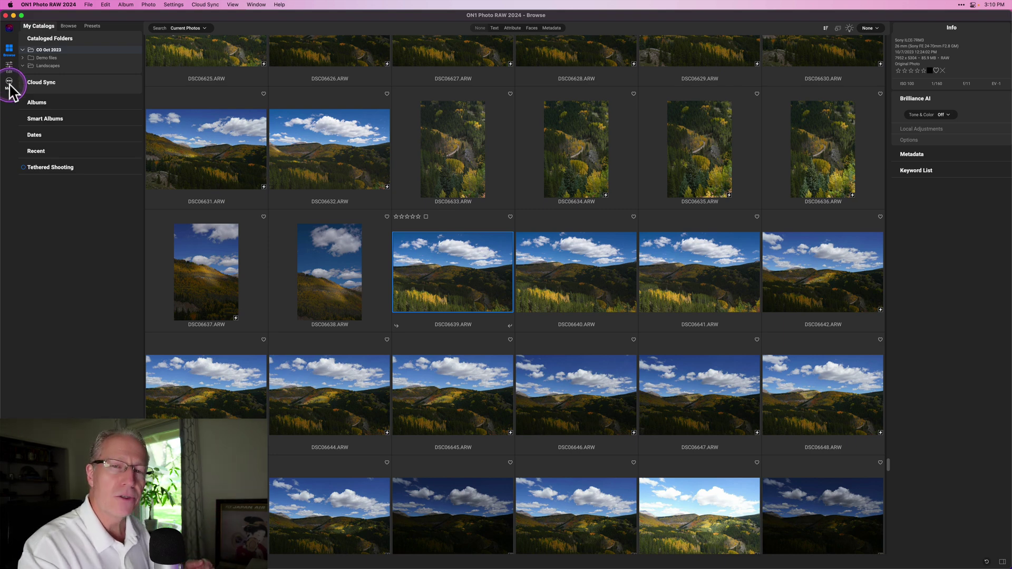
pyautogui.click(8, 51)
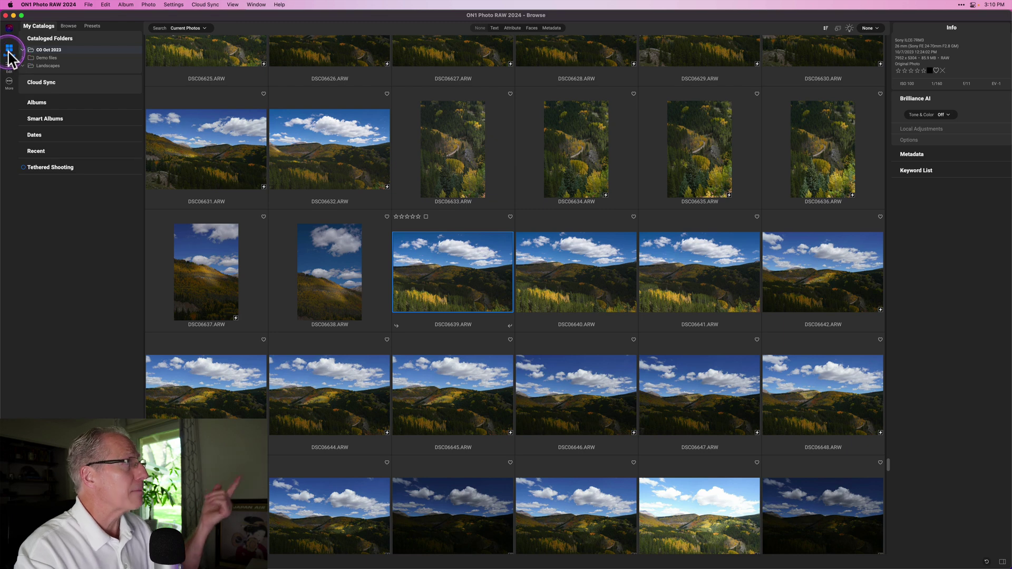
pyautogui.click(9, 66)
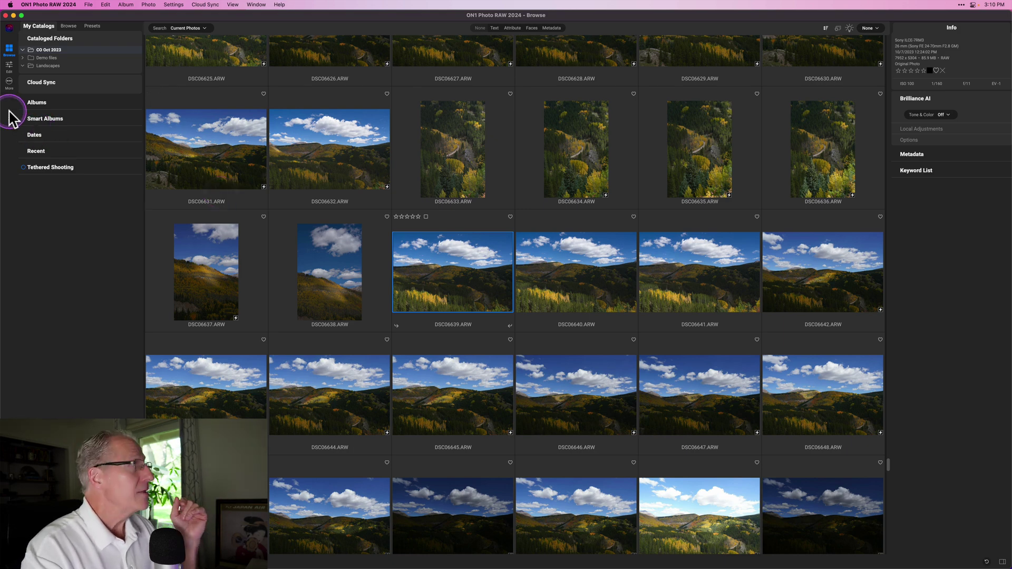
# - Review the list of editing and output modules, then return to the photo grid
pyautogui.click(9, 82)
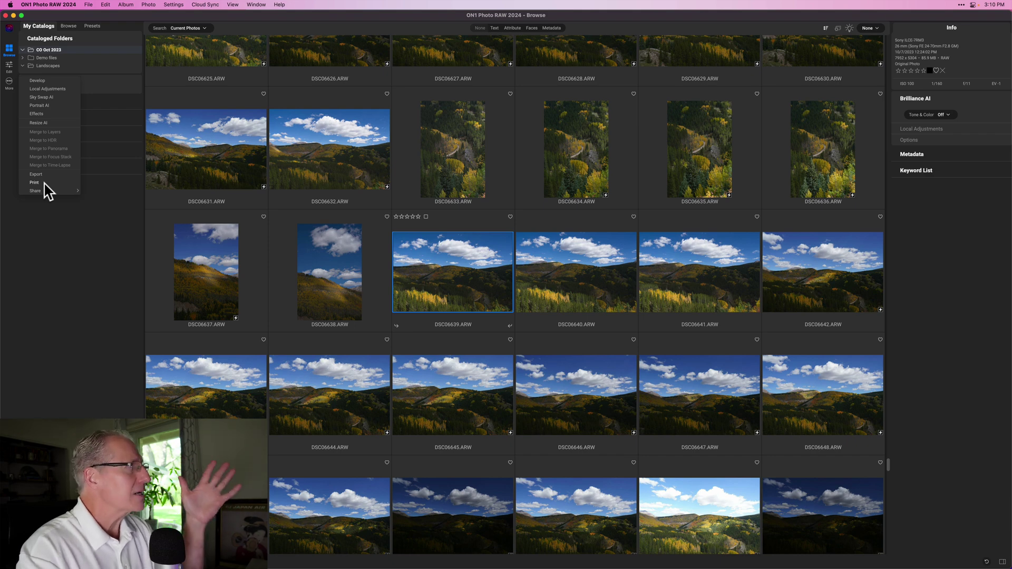
pyautogui.click(34, 232)
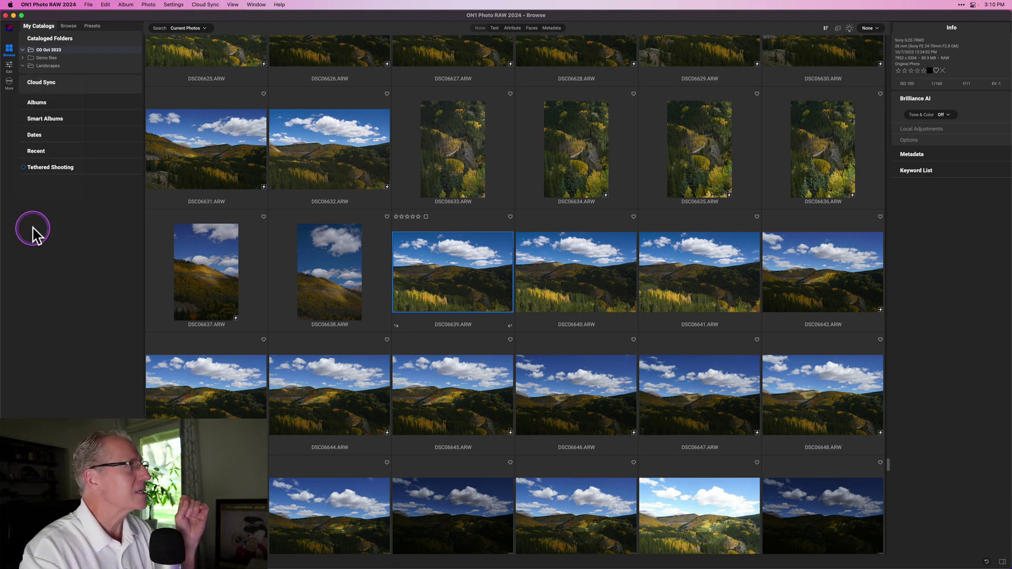
pyautogui.click(106, 254)
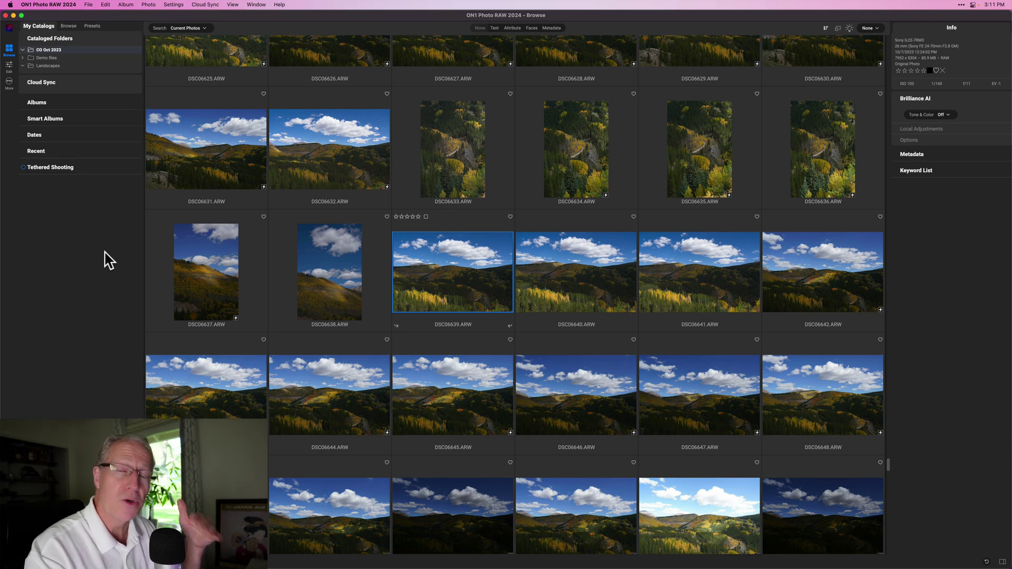
pyautogui.click(522, 298)
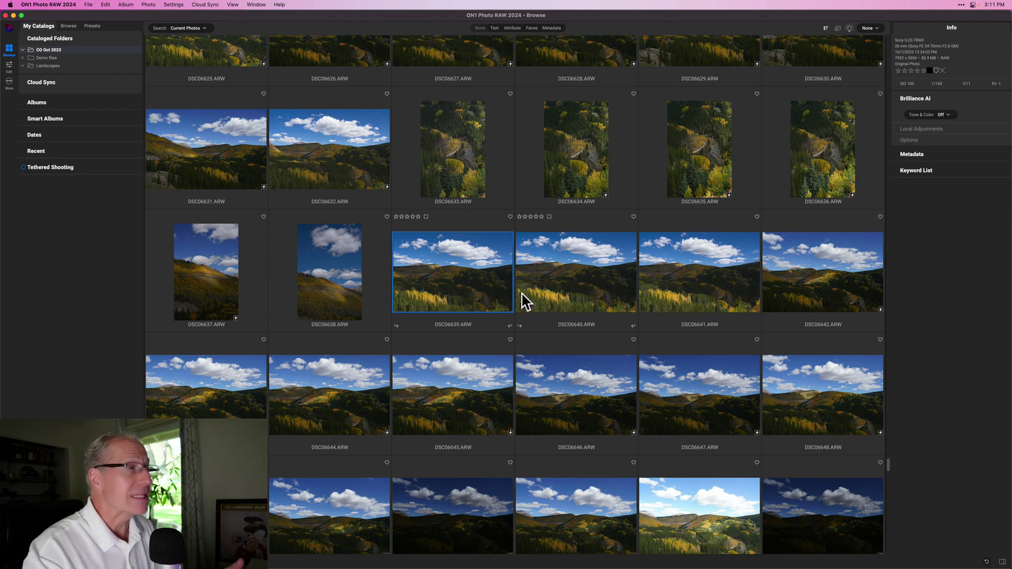
pyautogui.click(555, 283)
pyautogui.click(447, 296)
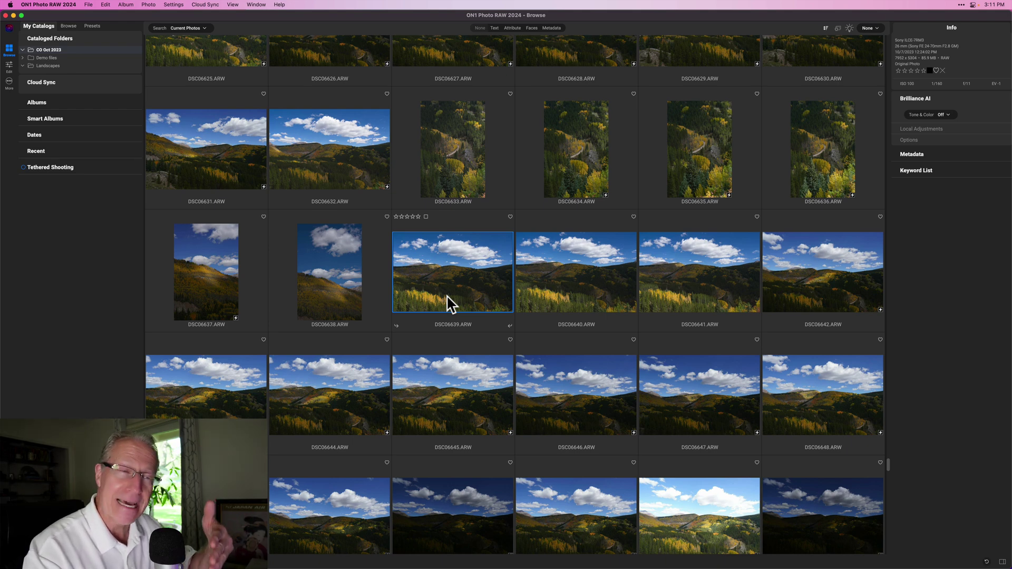
pyautogui.click(438, 279)
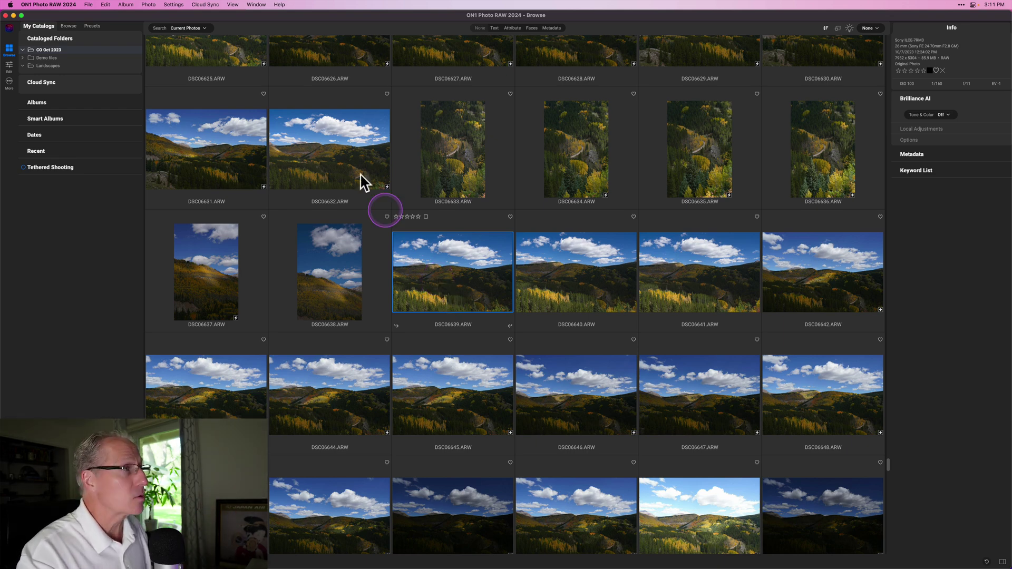
# - Select DSC06632, DSC06633, DSC06638 and DSC06639 and switch Brilliance AI Tone & Color On
pyautogui.click(338, 146)
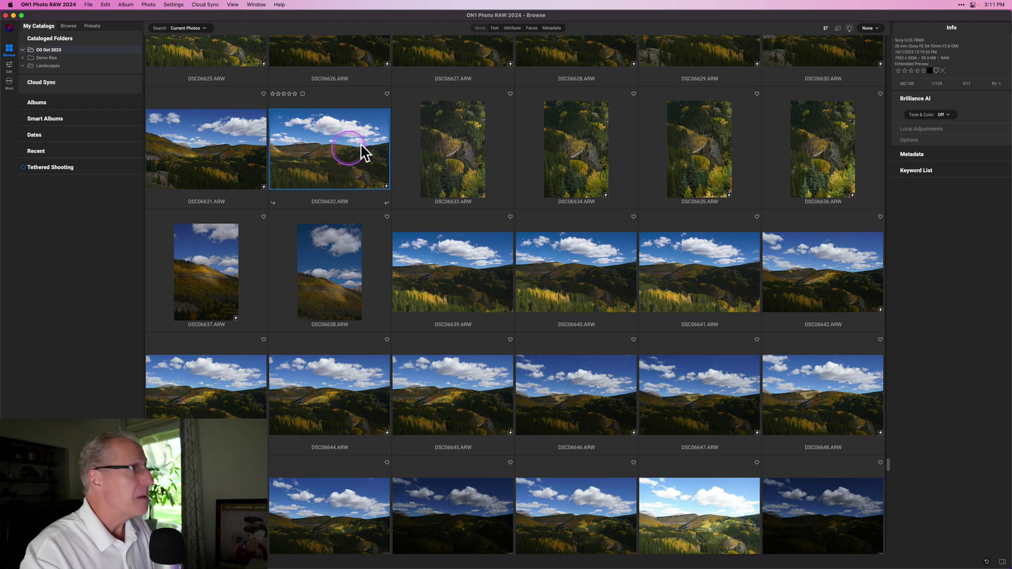
pyautogui.keyDown('super'); pyautogui.click(437, 135); pyautogui.keyUp('super')
pyautogui.keyDown('super'); pyautogui.click(332, 278); pyautogui.keyUp('super')
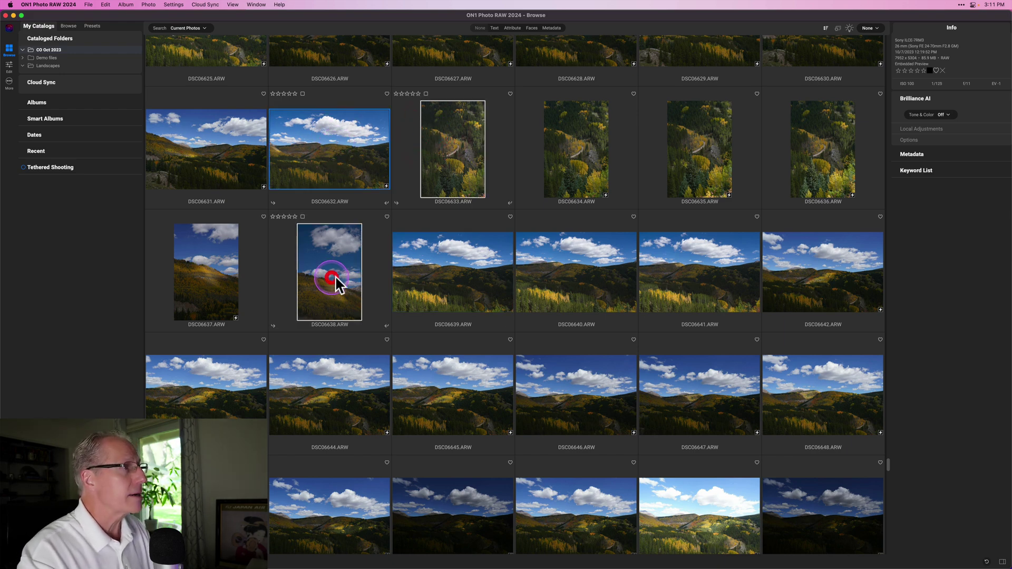
pyautogui.keyDown('super'); pyautogui.click(441, 279); pyautogui.keyUp('super')
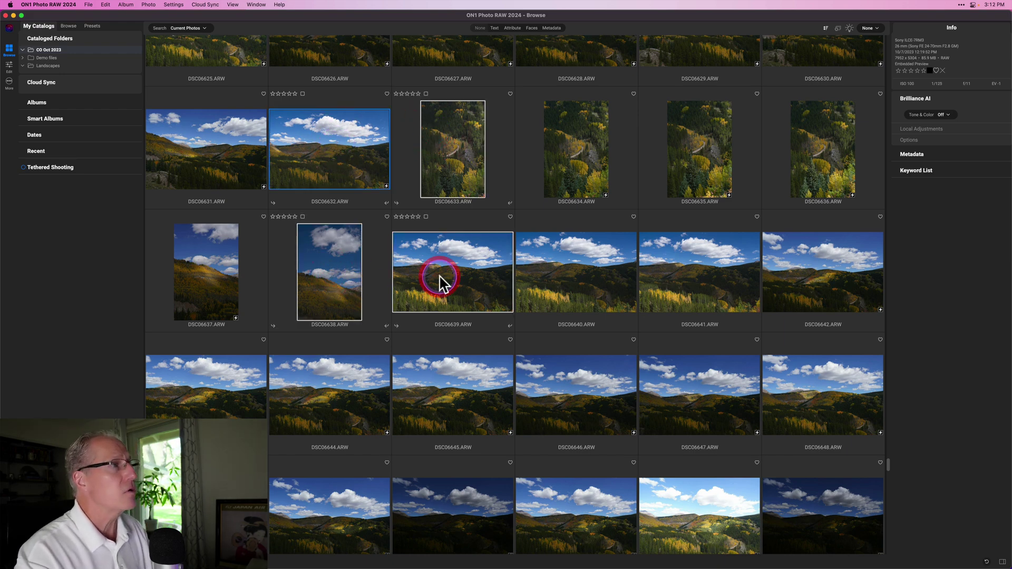
pyautogui.click(945, 114)
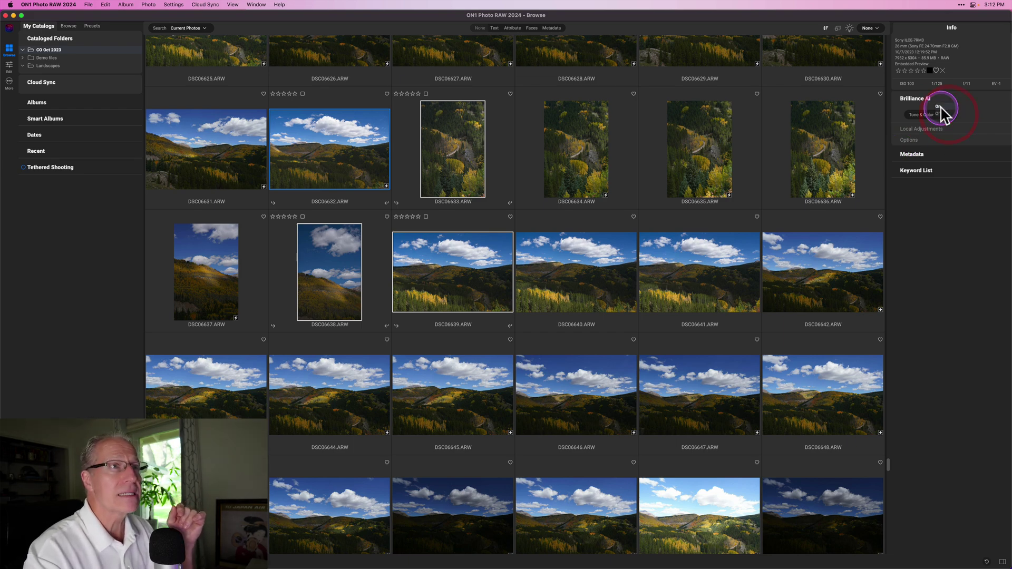
pyautogui.click(939, 107)
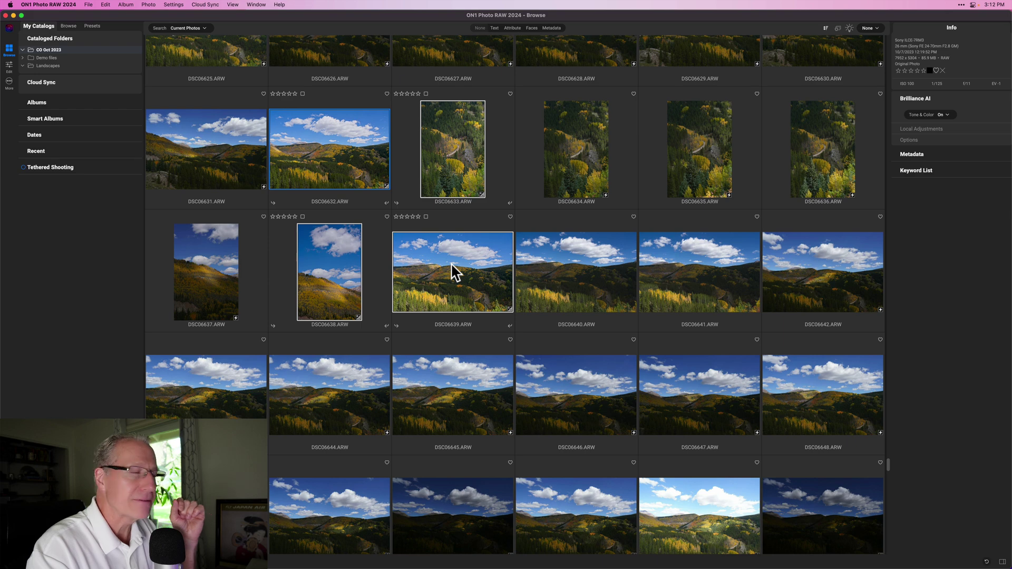
# - Open DSC06639 by itself in the Edit module and enlarge the Layers list
pyautogui.click(475, 288)
pyautogui.doubleClick(475, 289)
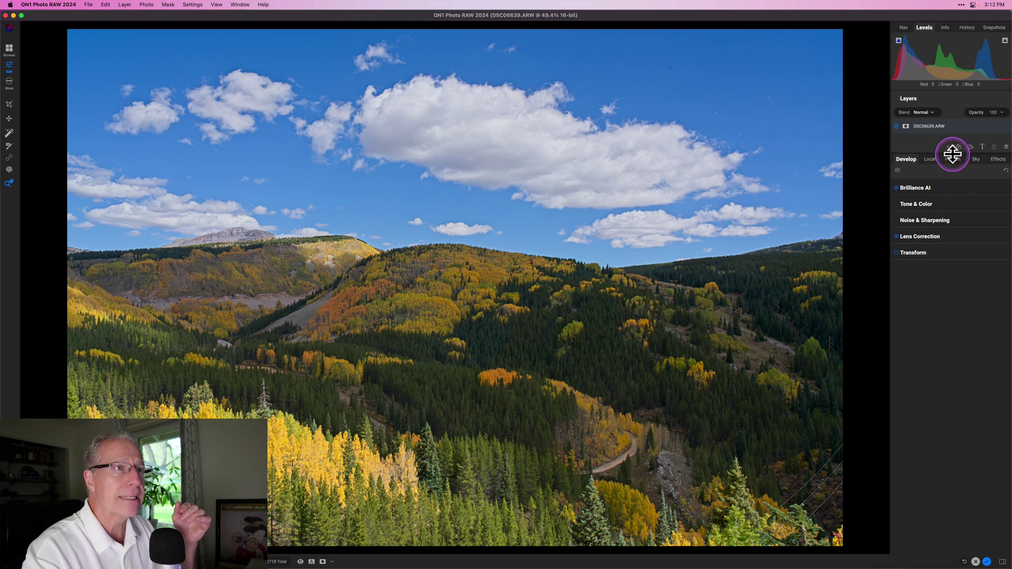
pyautogui.moveTo(953, 155); pyautogui.dragTo(953, 184)
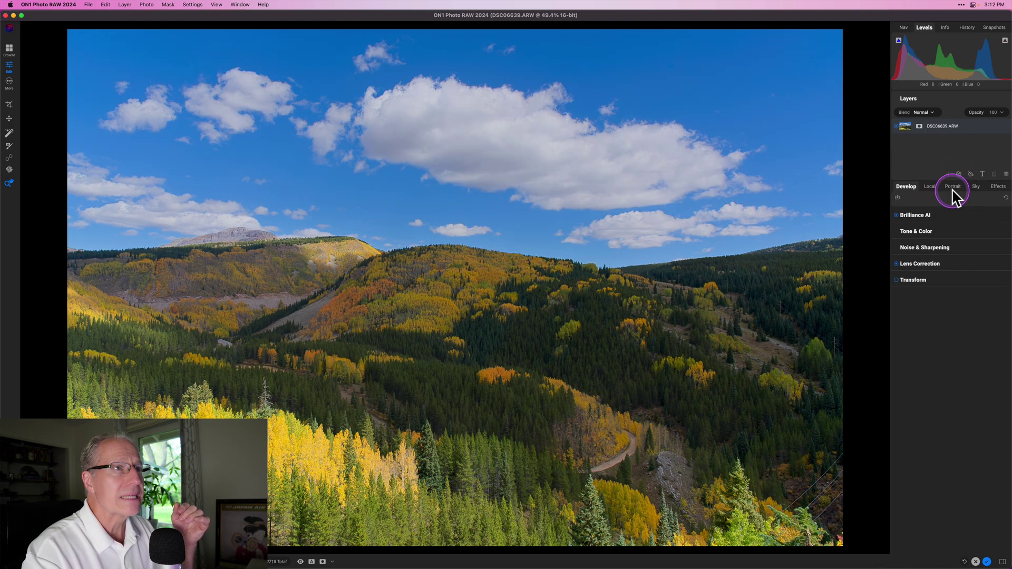
# - Add a text layer reading 'COLORADO', saving the photo as a layered file
pyautogui.click(982, 175)
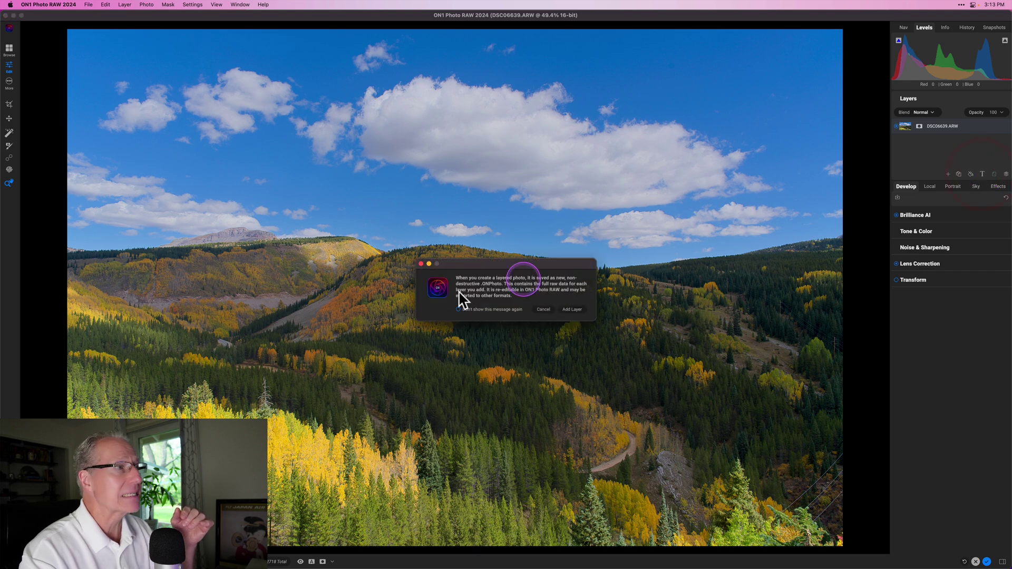
pyautogui.click(574, 311)
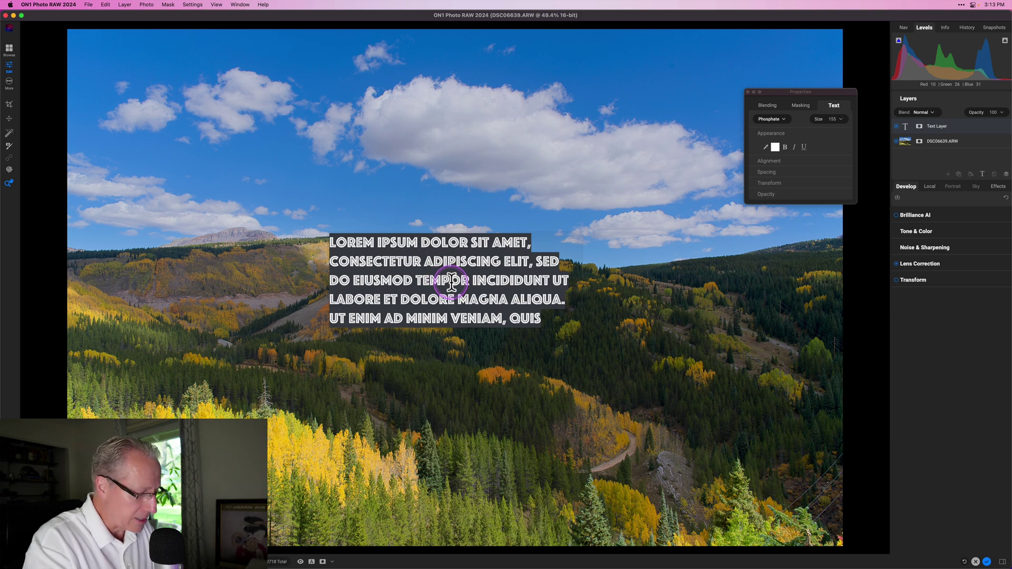
pyautogui.write('COLORADO')
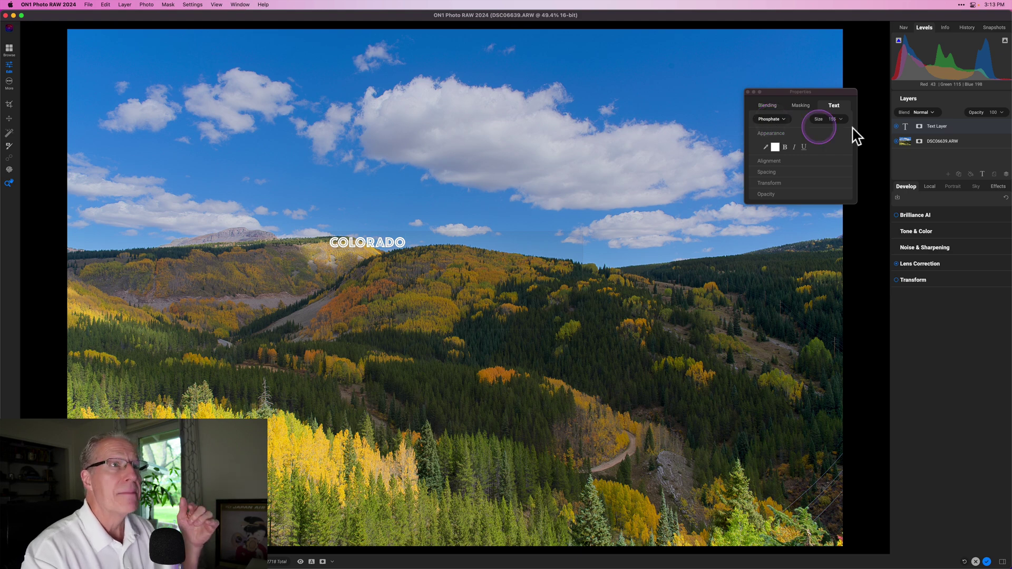
# - Close the text properties and delete the COLORADO text layer
pyautogui.moveTo(943, 125)
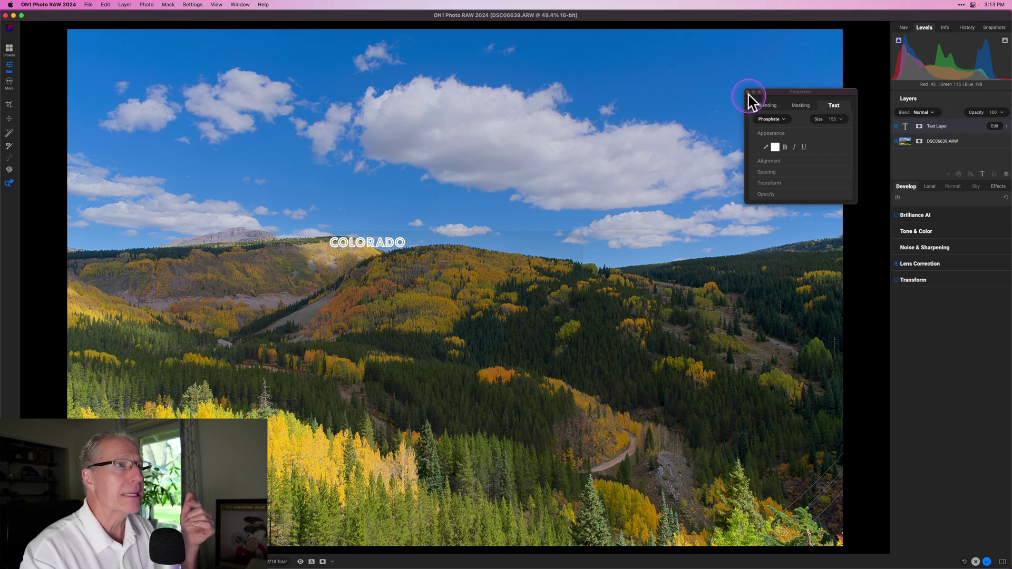
pyautogui.click(748, 92)
pyautogui.rightClick(958, 128)
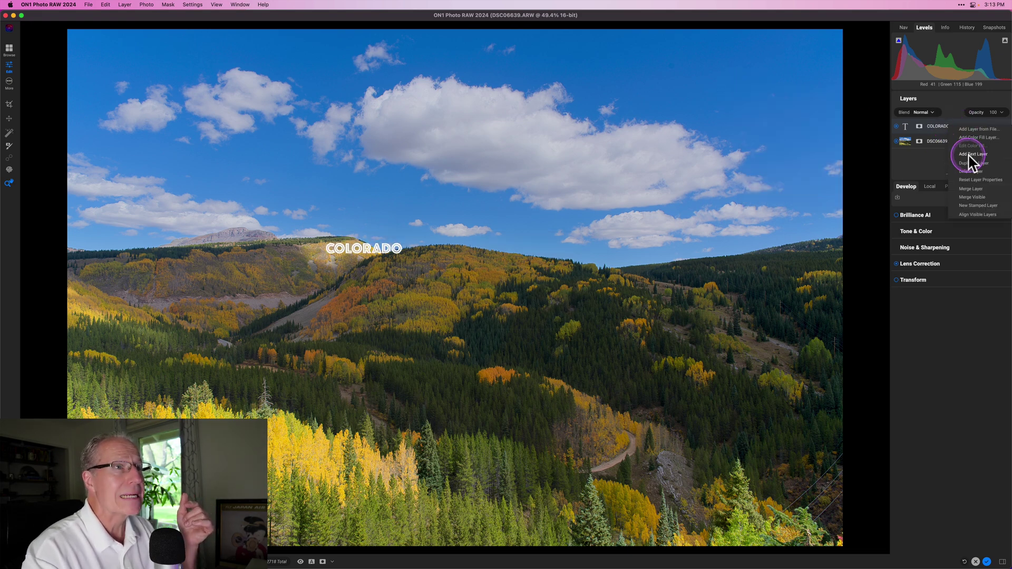
pyautogui.click(969, 172)
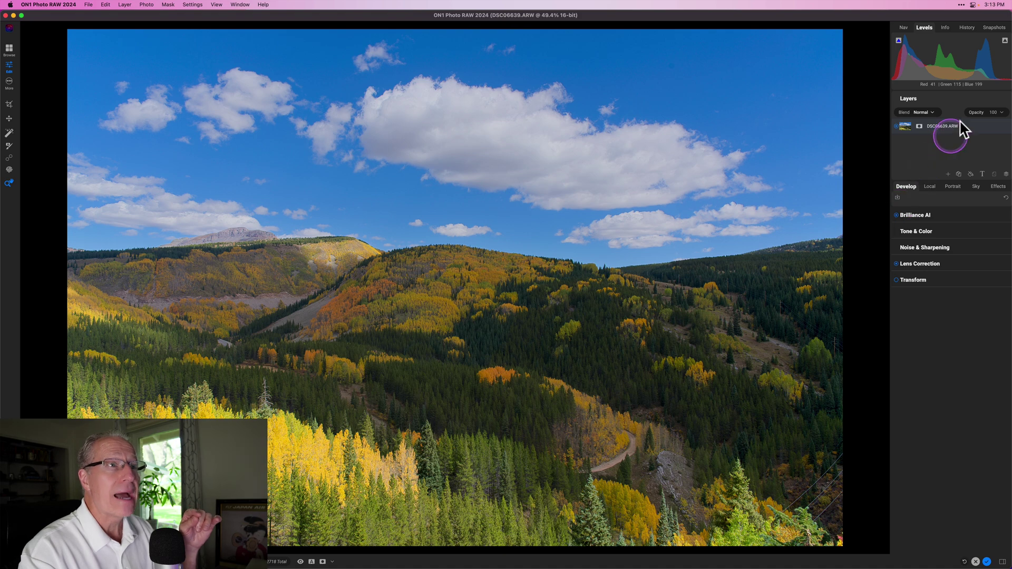
# - Expand the photo layer's Develop adjustments, enlarge the Layers list, and go back to Browse
pyautogui.click(1004, 128)
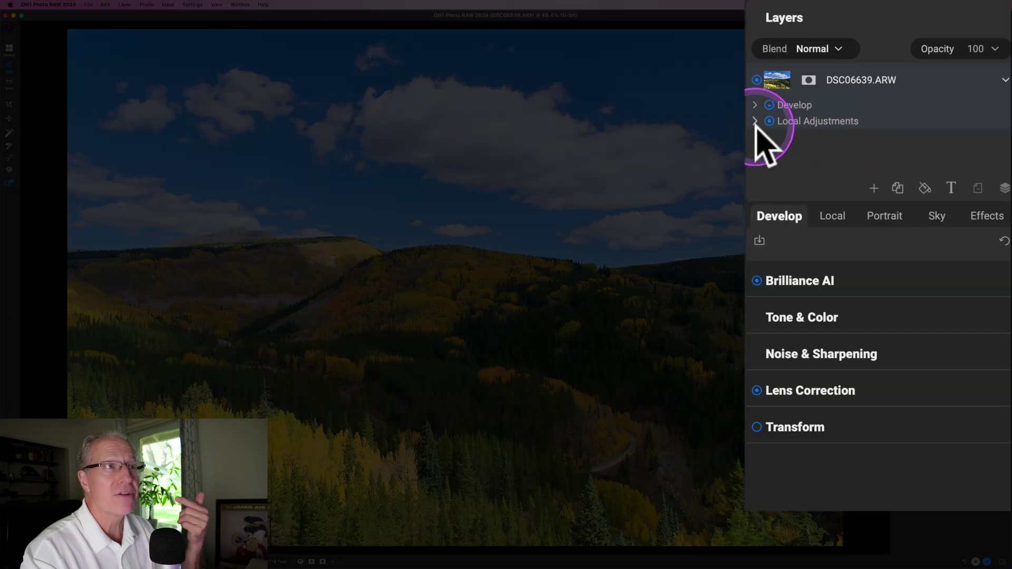
pyautogui.click(755, 105)
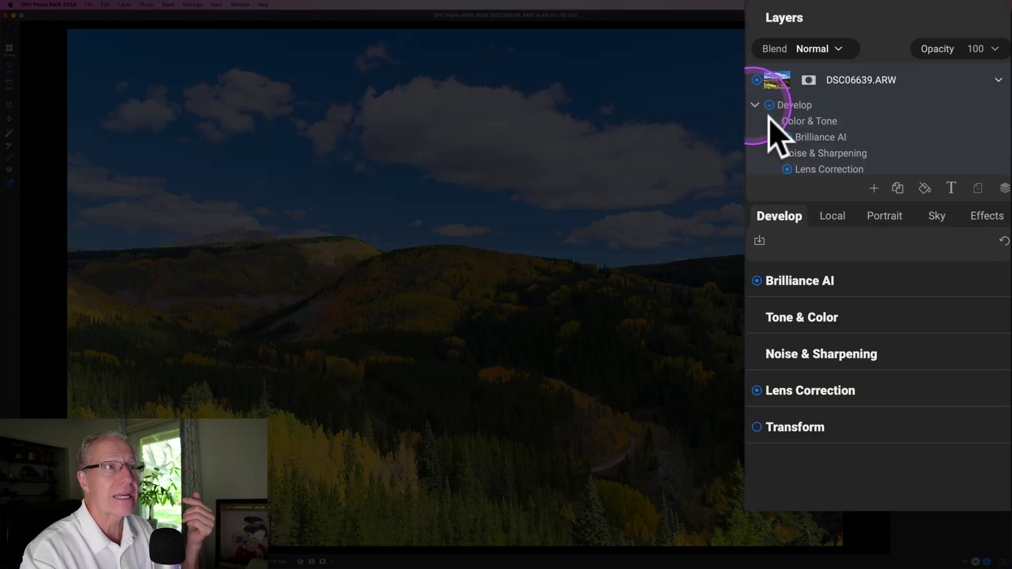
pyautogui.scroll(-2, 849, 161)
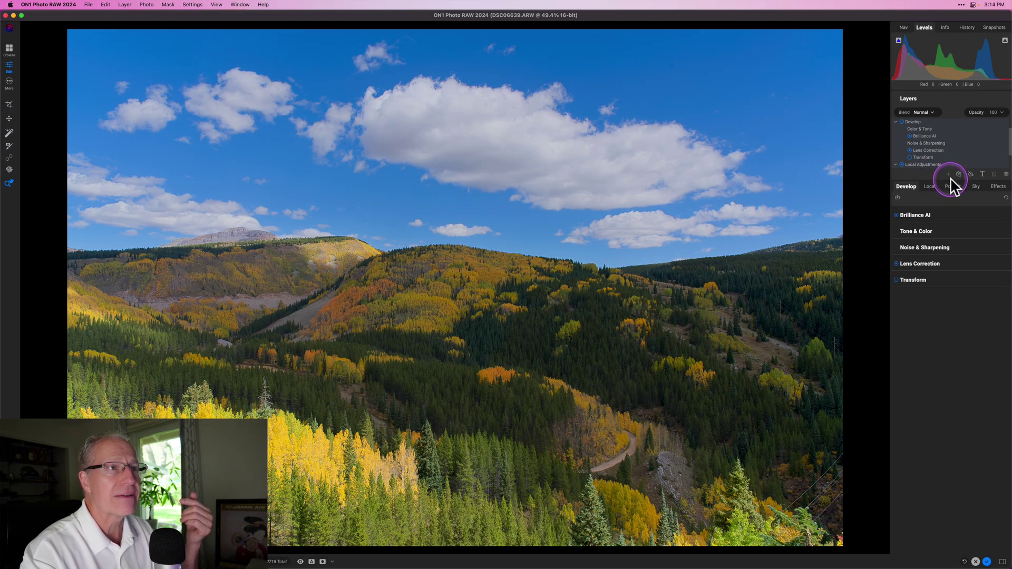
pyautogui.moveTo(945, 181); pyautogui.dragTo(938, 282)
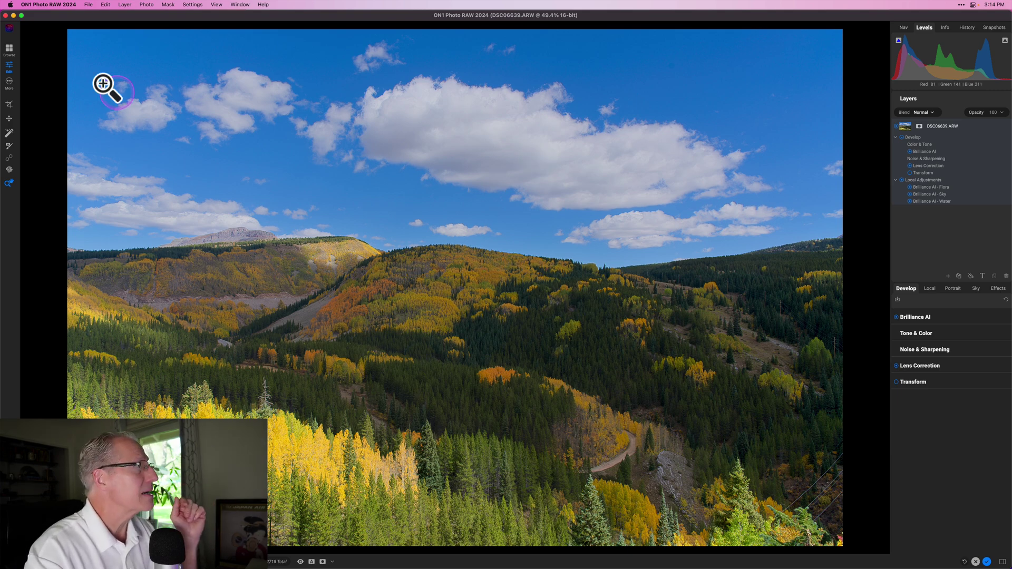
pyautogui.click(9, 48)
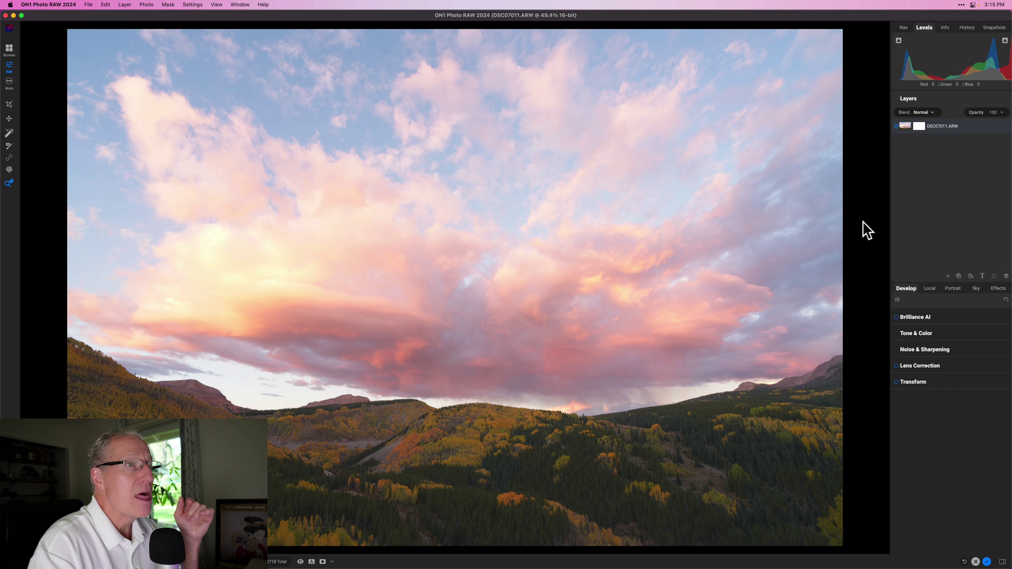
# - Widen the settings panel, review Tone & Color, and compare the edit against the original
pyautogui.moveTo(960, 295); pyautogui.dragTo(867, 259)
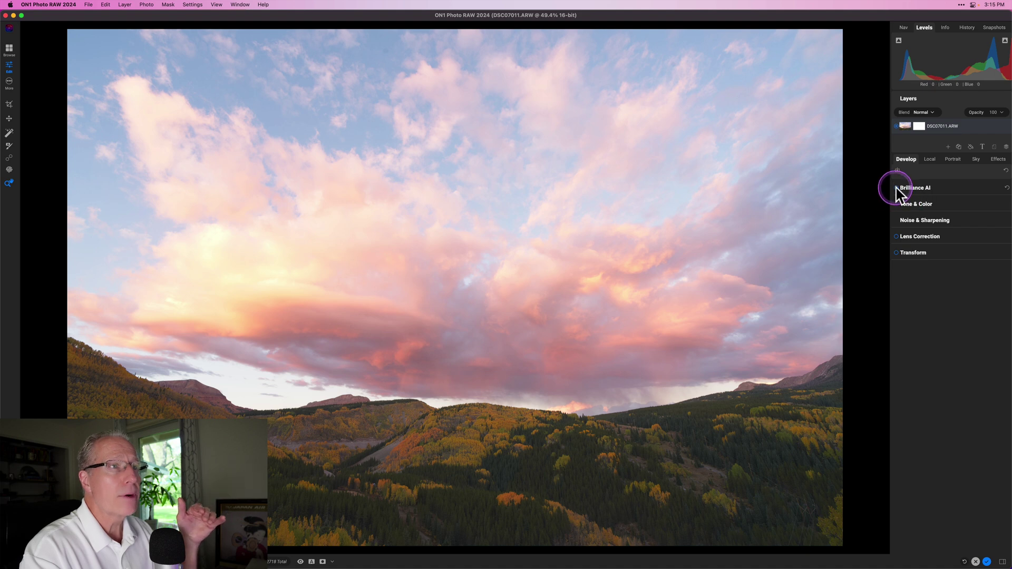
pyautogui.click(917, 205)
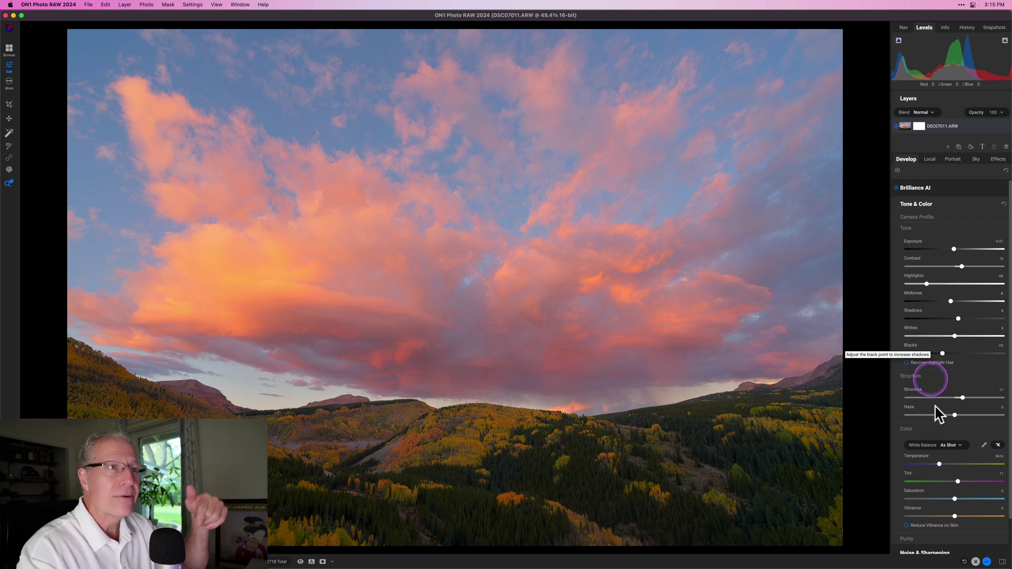
pyautogui.click(924, 205)
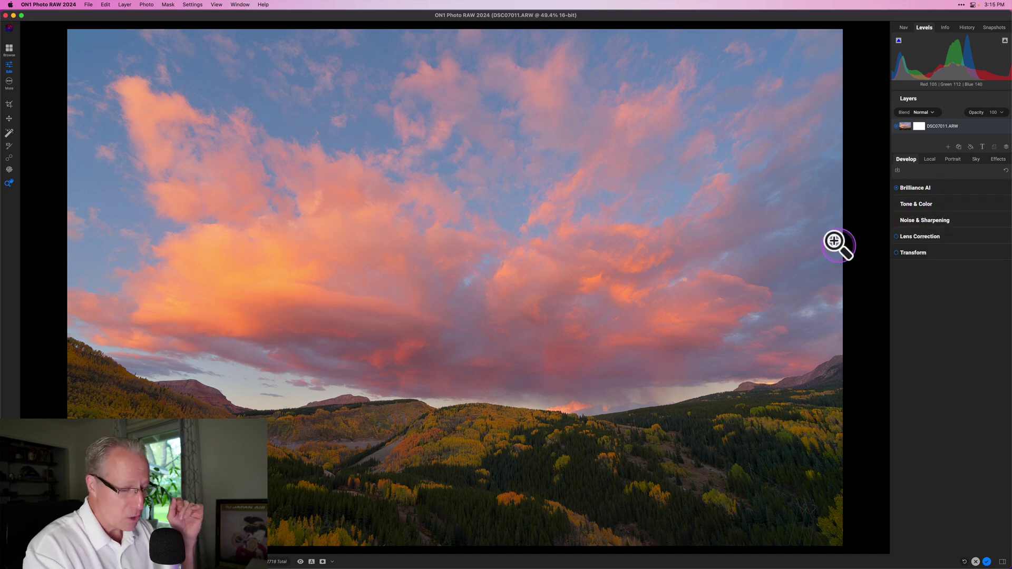
pyautogui.press('\\')
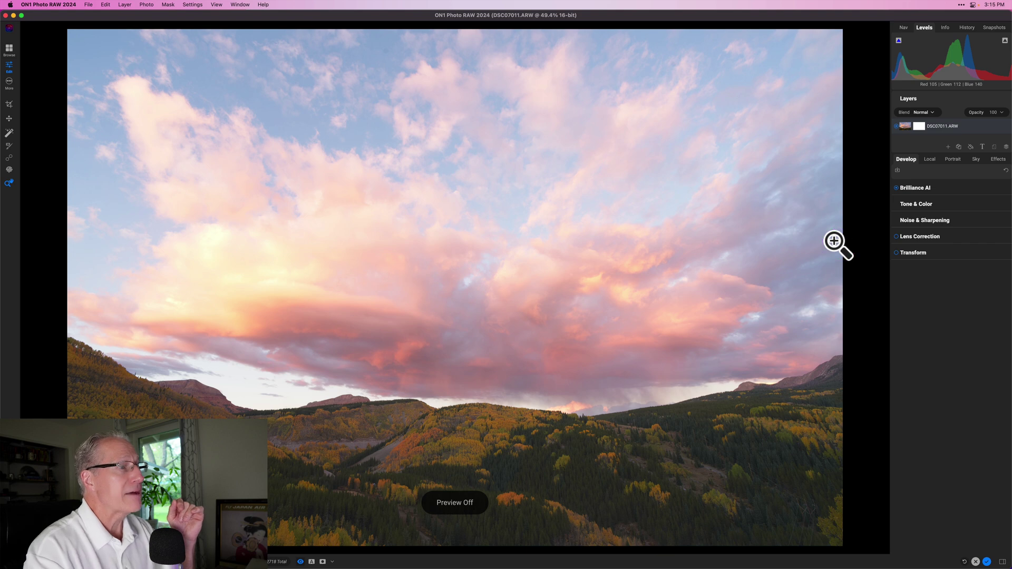
pyautogui.press('\\')
pyautogui.click(925, 192)
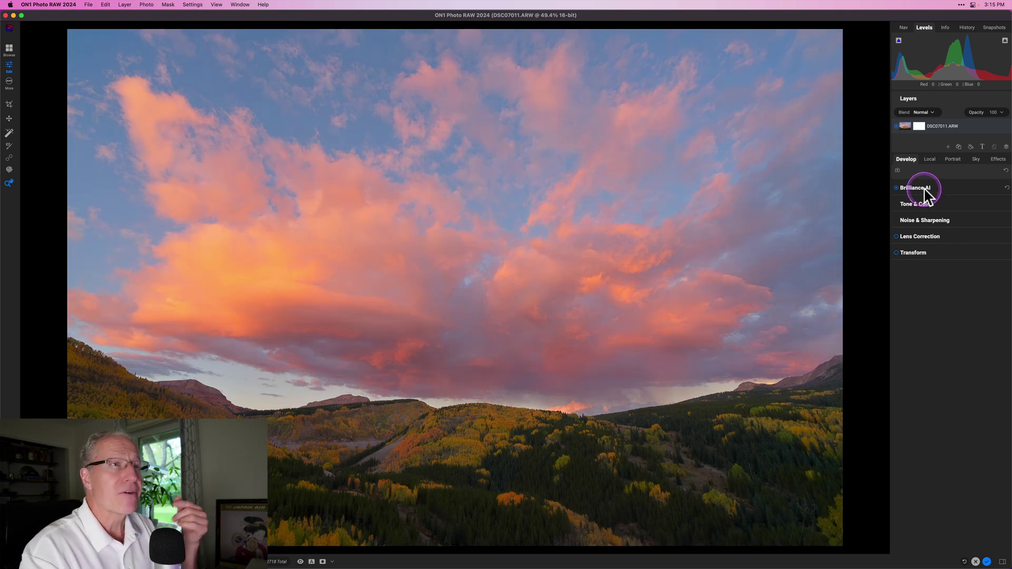
# - Try the Brilliance AI amount at 172 and 58, settling at 62
pyautogui.click(924, 190)
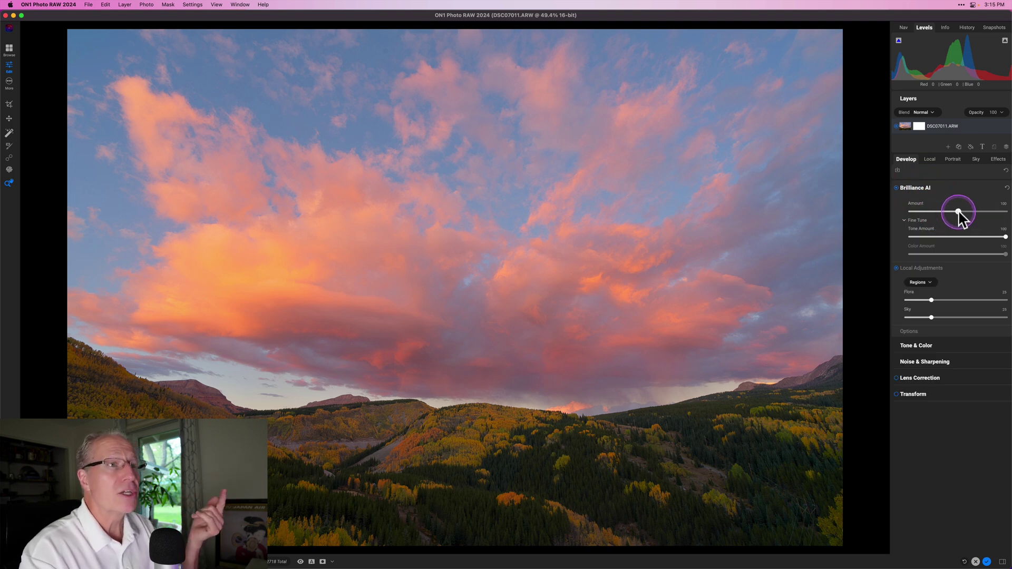
pyautogui.click(992, 211)
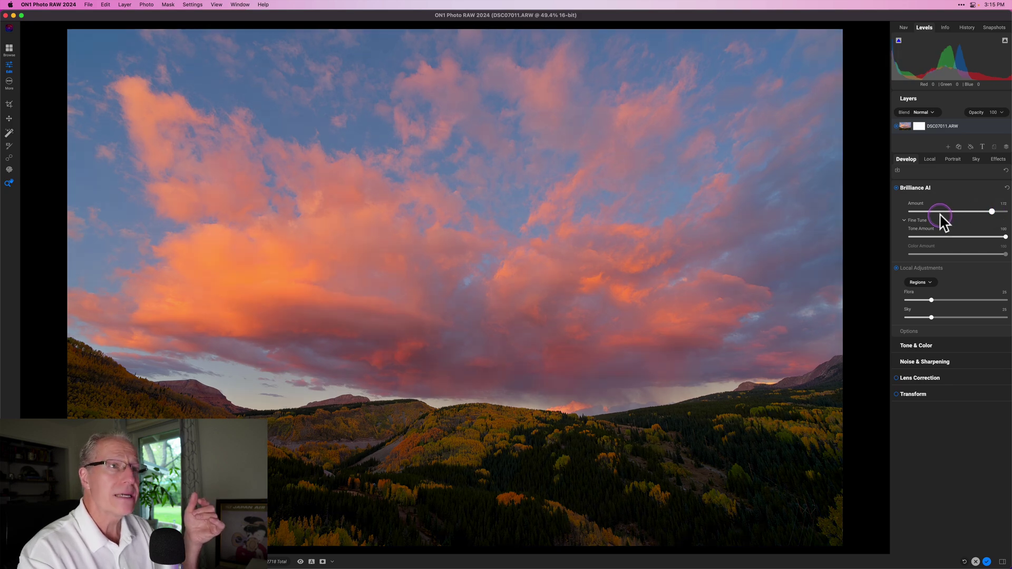
pyautogui.click(939, 211)
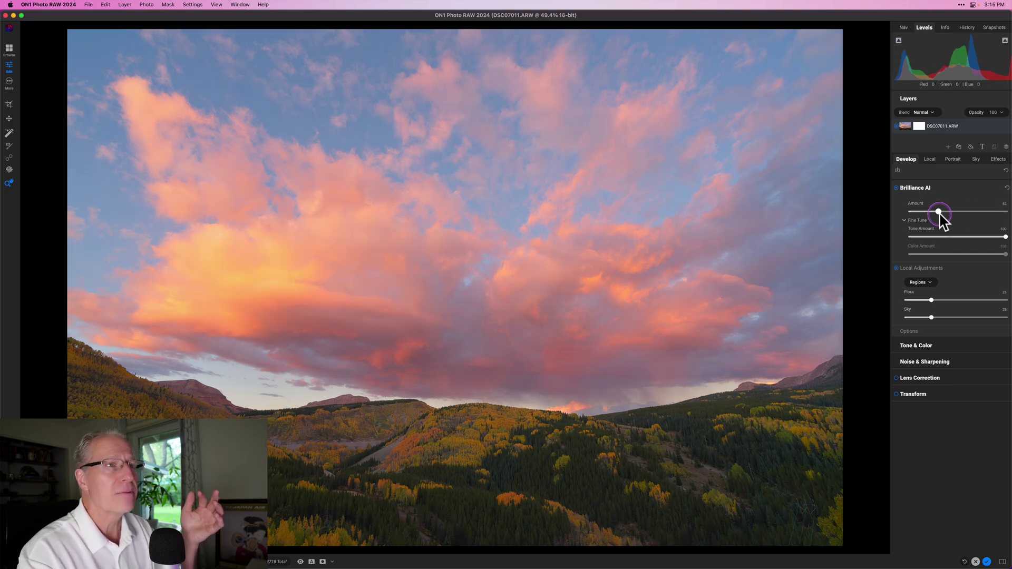
pyautogui.click(941, 211)
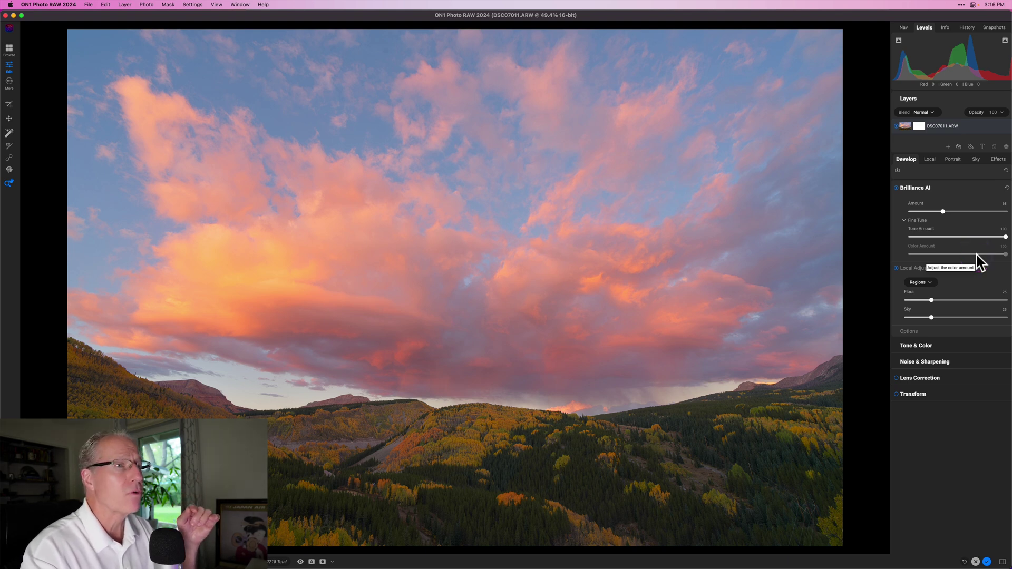
pyautogui.click(929, 280)
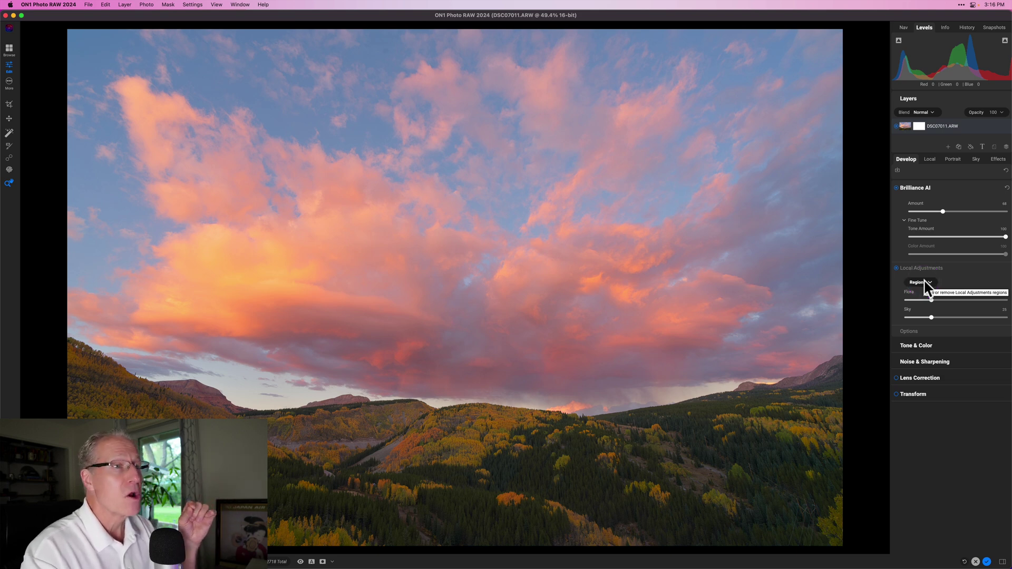
# - Preview the Flora and Sky masks, then add Mountain to the Brilliance AI regions
pyautogui.click(924, 282)
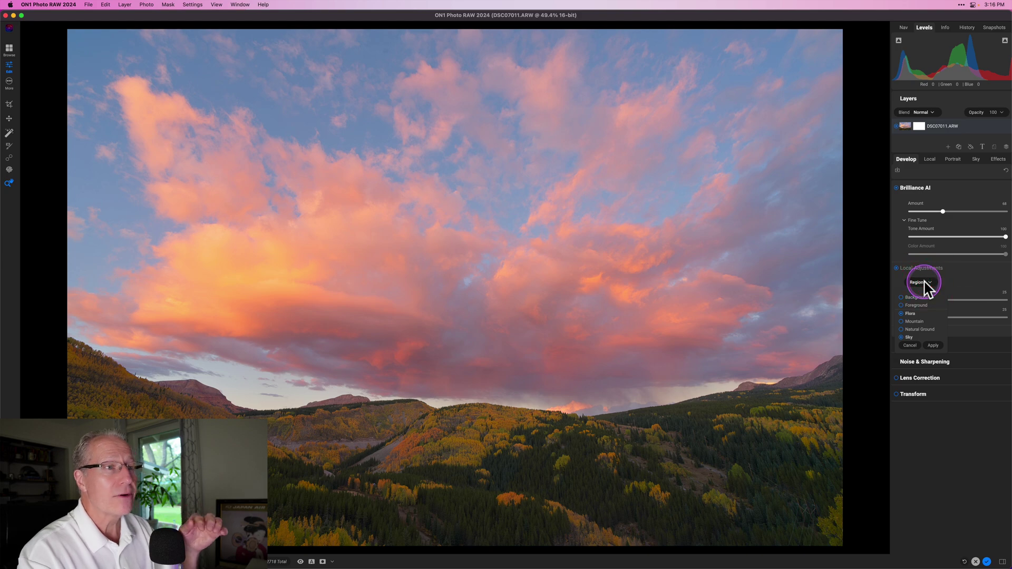
pyautogui.click(916, 311)
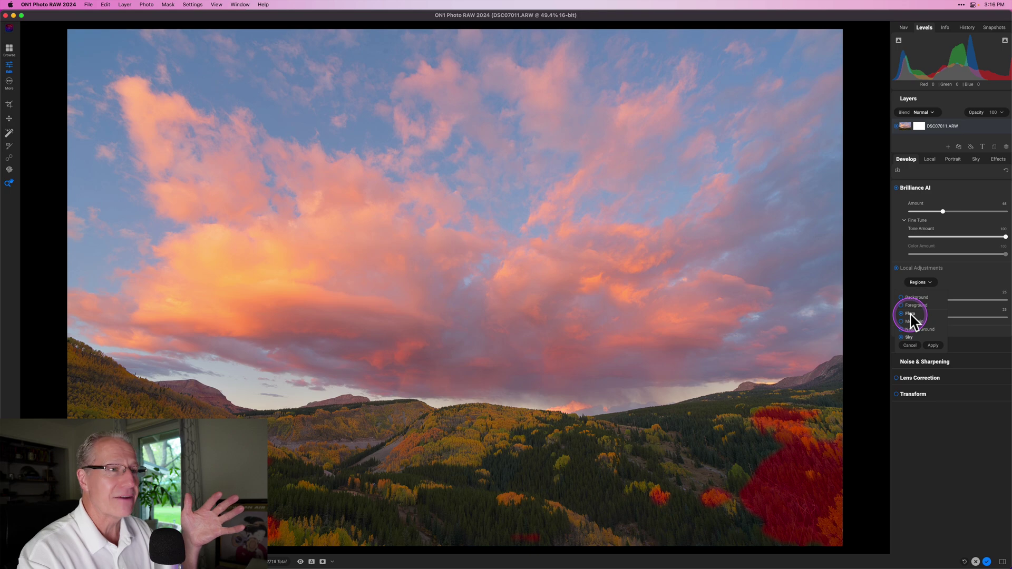
pyautogui.click(909, 338)
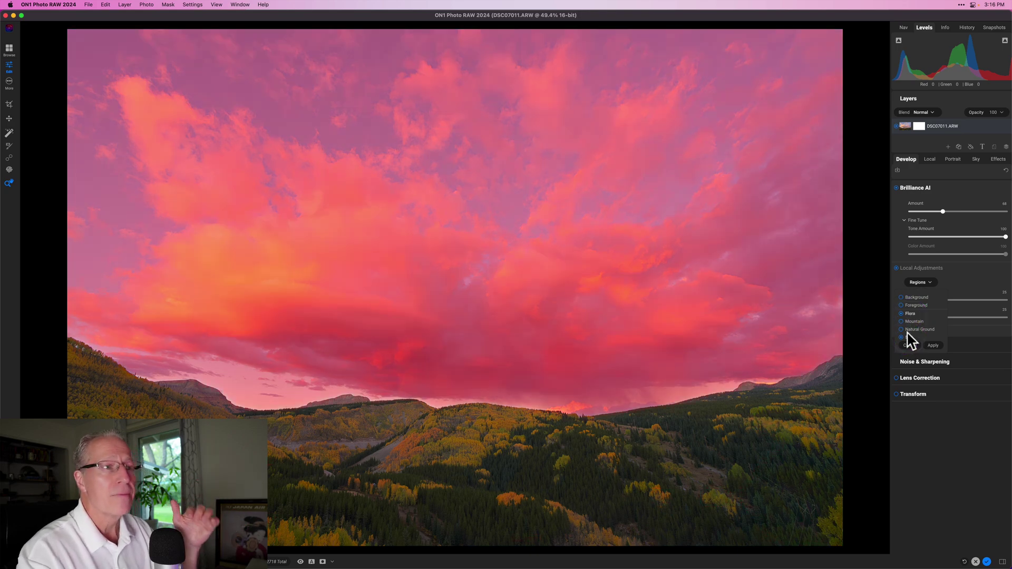
pyautogui.click(903, 322)
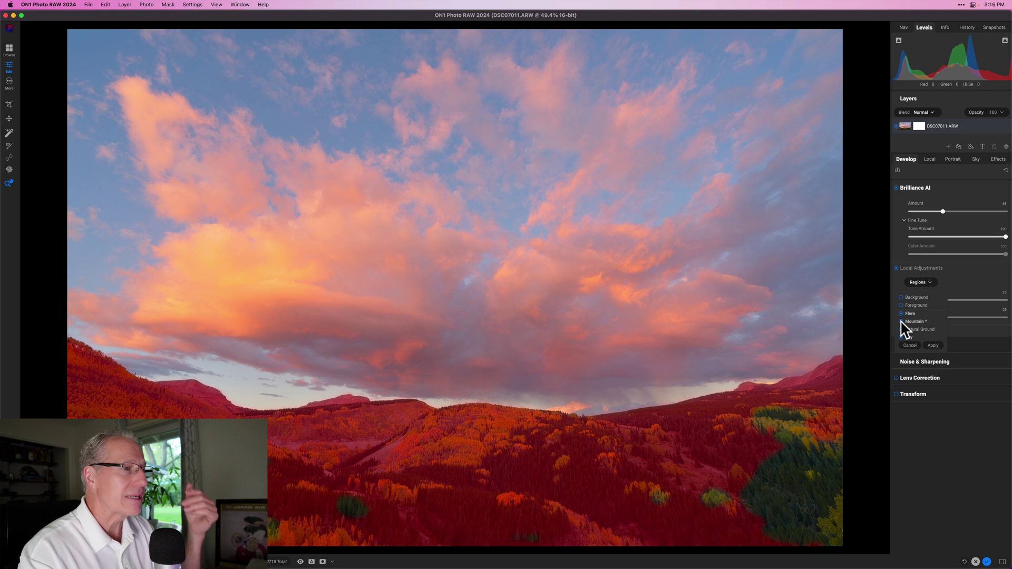
pyautogui.click(934, 345)
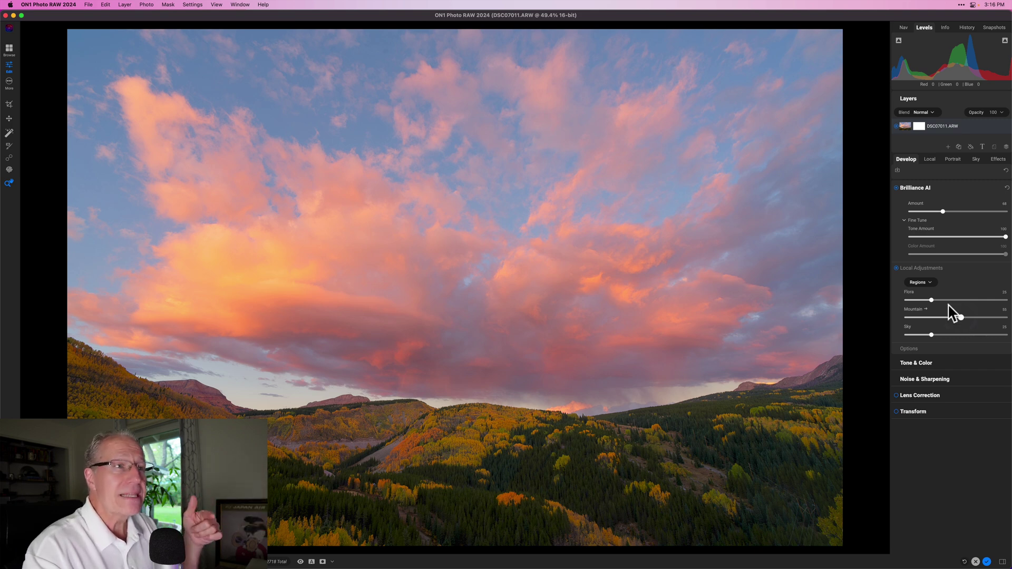
# - Show the Brilliance AI – Flora local adjustment with its tone, structure and color settings
pyautogui.click(947, 279)
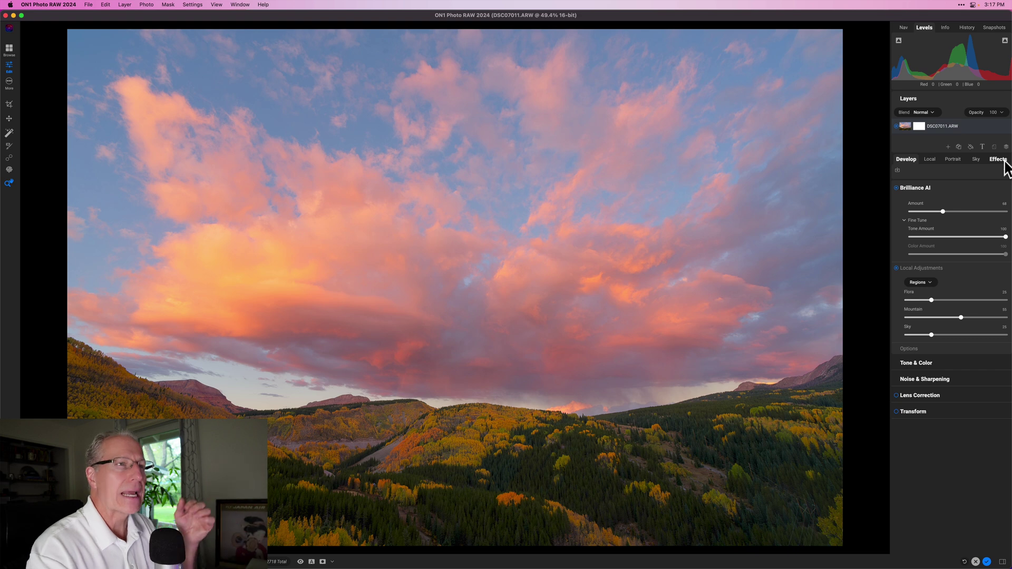
pyautogui.click(904, 269)
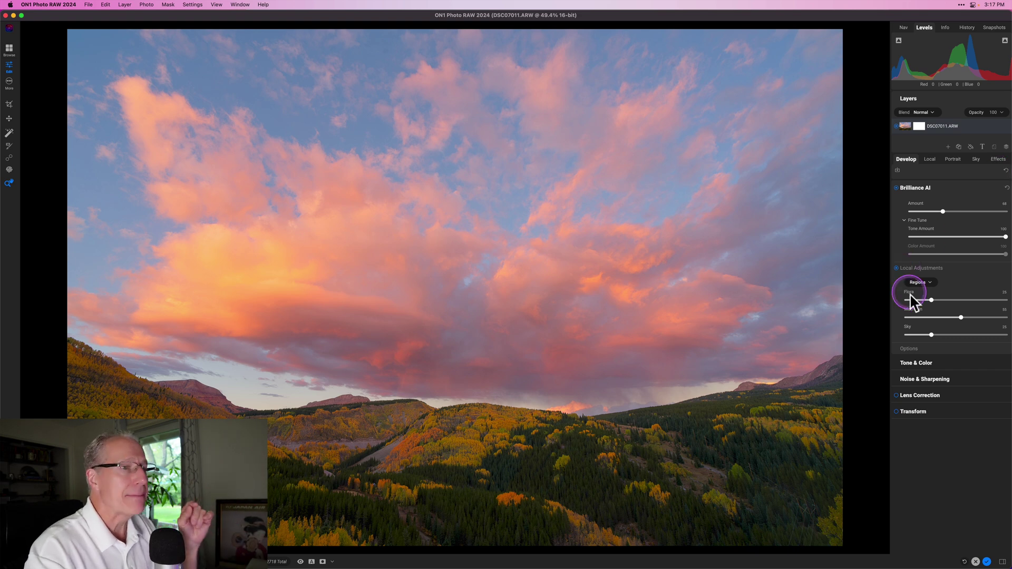
pyautogui.click(931, 300)
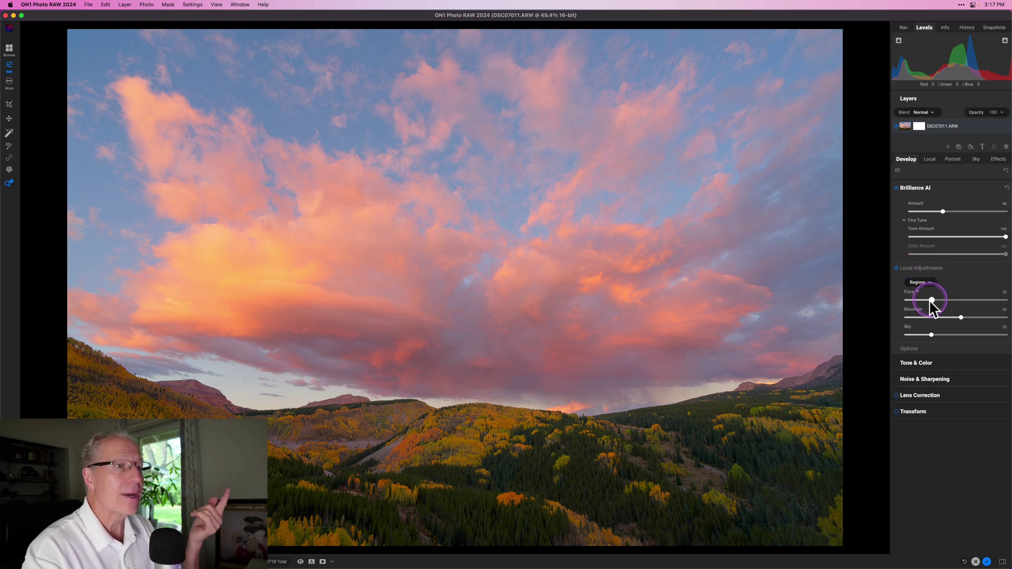
pyautogui.click(933, 330)
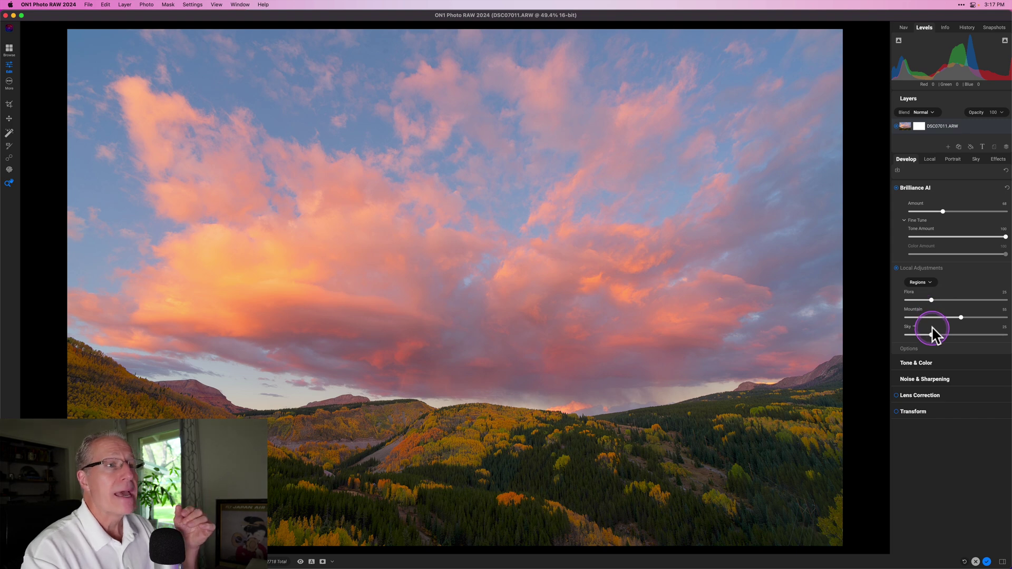
pyautogui.click(931, 159)
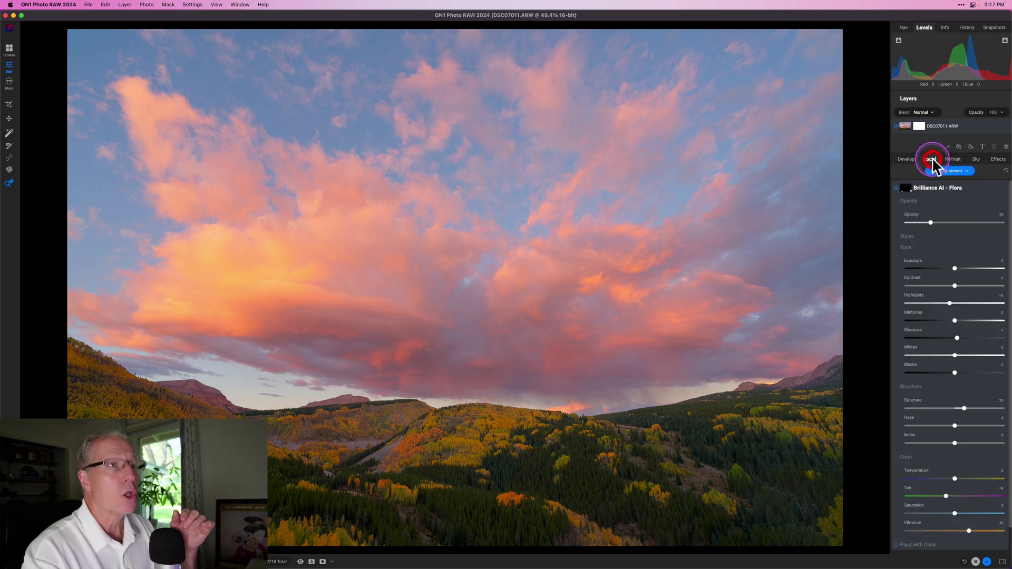
# - Collapse the Flora adjustment and lower the Mountain region amount from 56 to 30
pyautogui.click(978, 188)
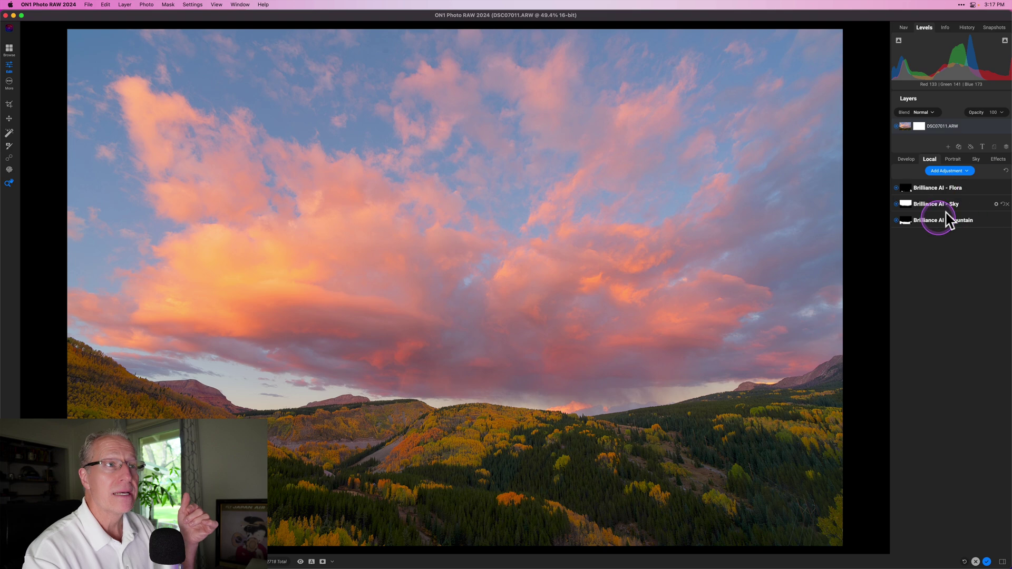
pyautogui.click(908, 160)
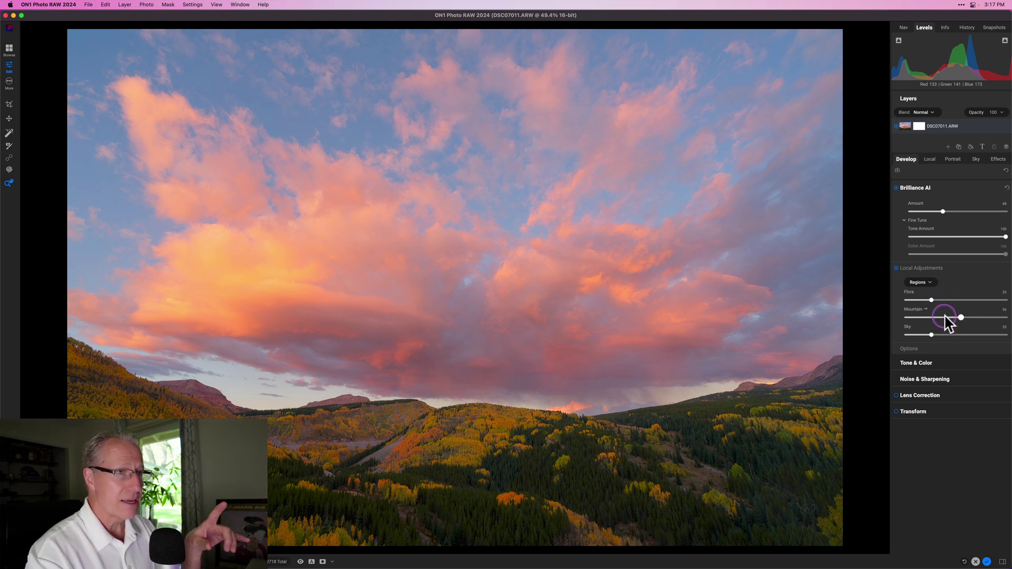
pyautogui.moveTo(958, 317); pyautogui.dragTo(924, 316)
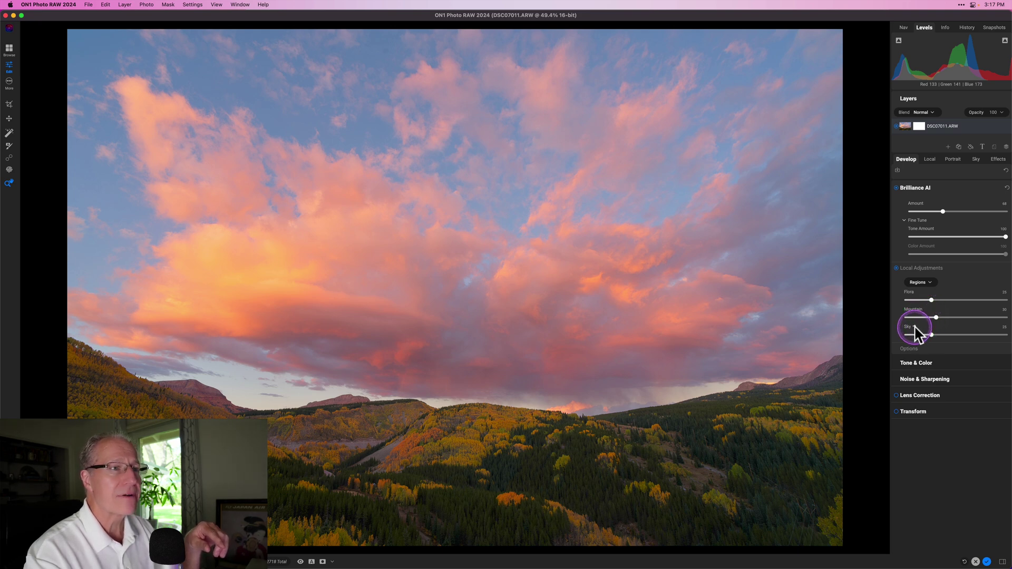
# - Open the Sky local adjustment and set Exposure to -0.25 and Tint to 1
pyautogui.click(915, 328)
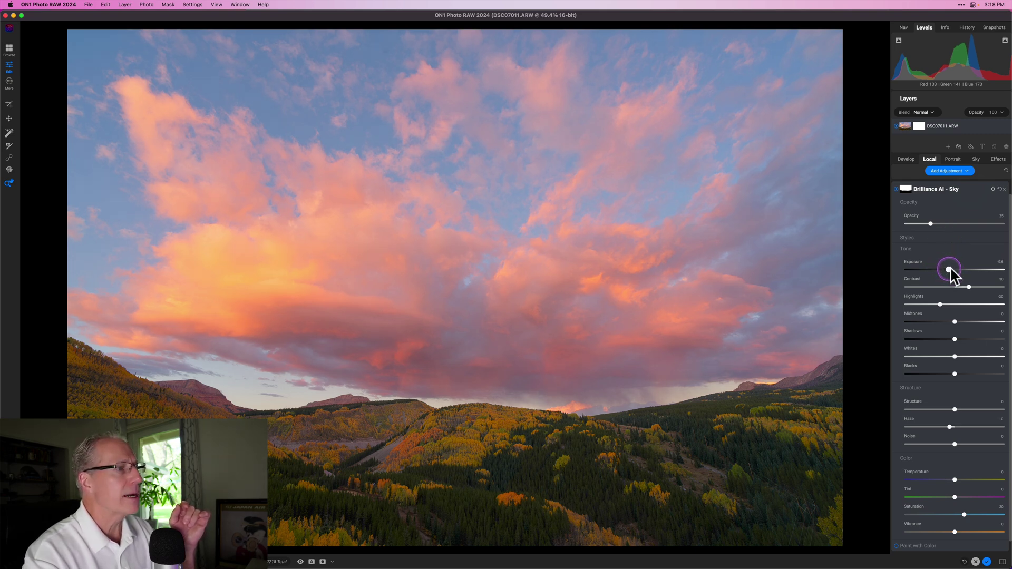
pyautogui.moveTo(950, 266); pyautogui.dragTo(952, 269)
pyautogui.scroll(-1, 949, 433)
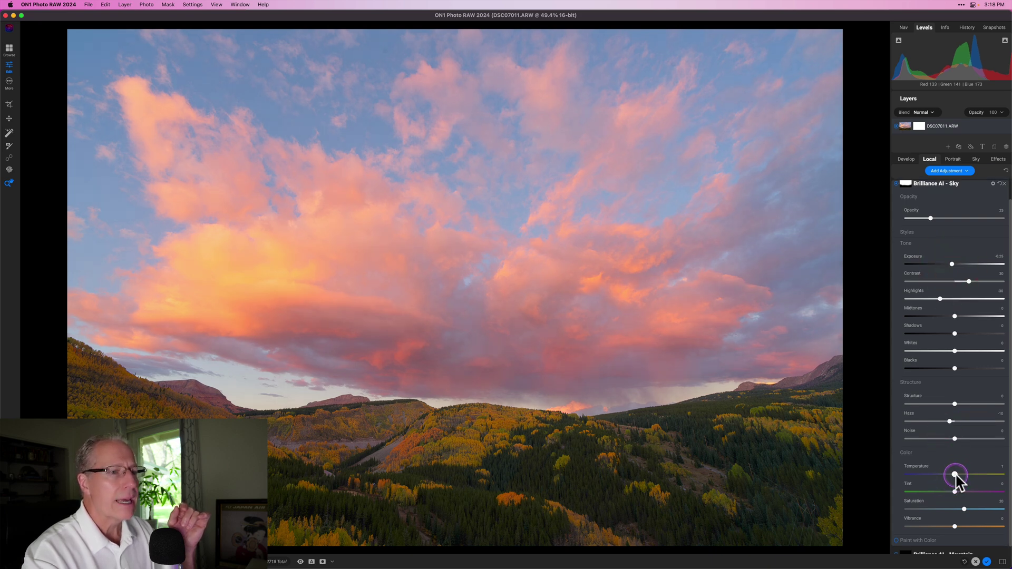
pyautogui.moveTo(956, 491); pyautogui.dragTo(957, 493)
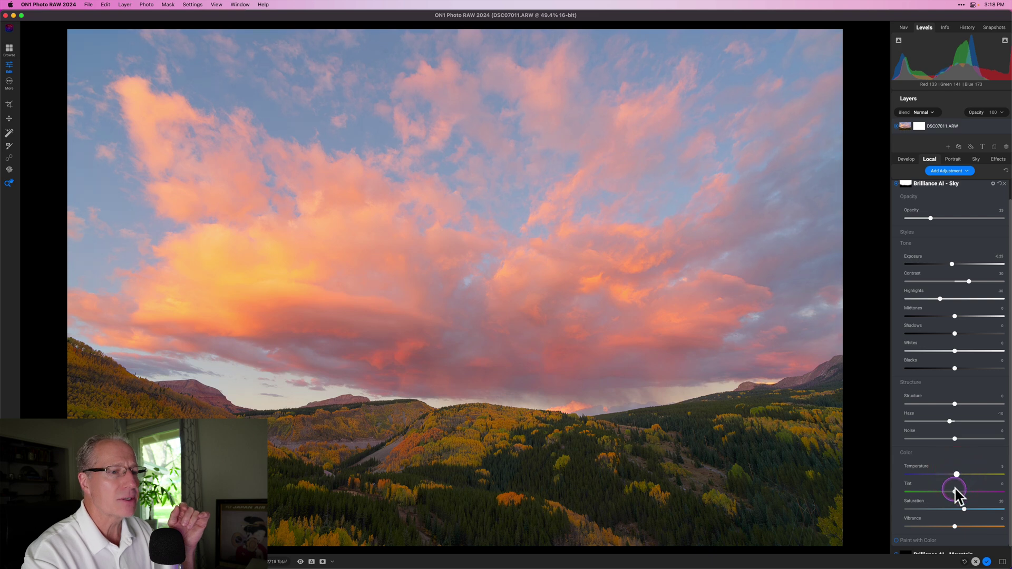
pyautogui.click(956, 491)
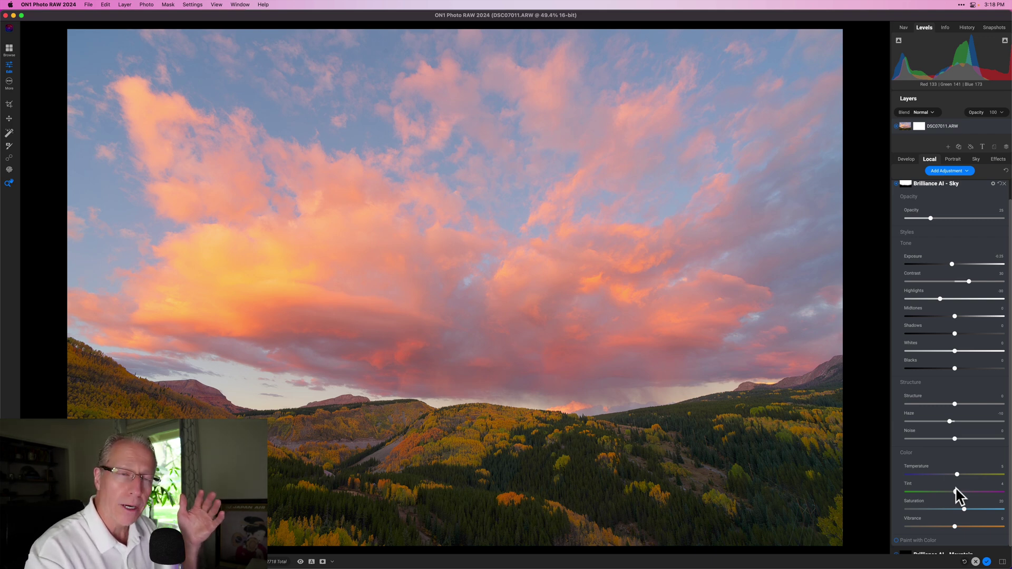
pyautogui.moveTo(956, 491); pyautogui.dragTo(954, 490)
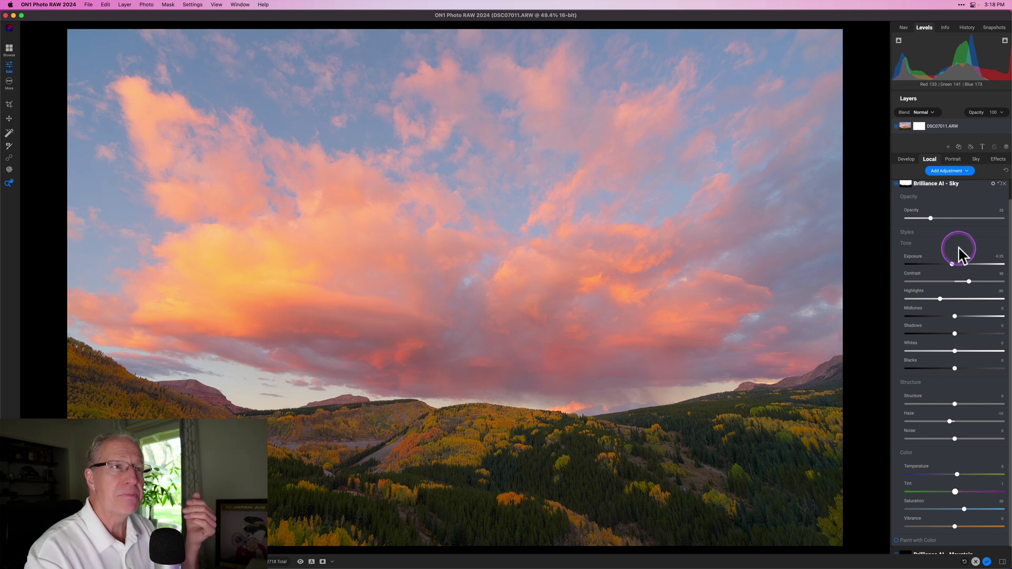
# - Create a Brilliance AI – Mountain local adjustment with Exposure 0.7 and Temperature 10
pyautogui.click(905, 159)
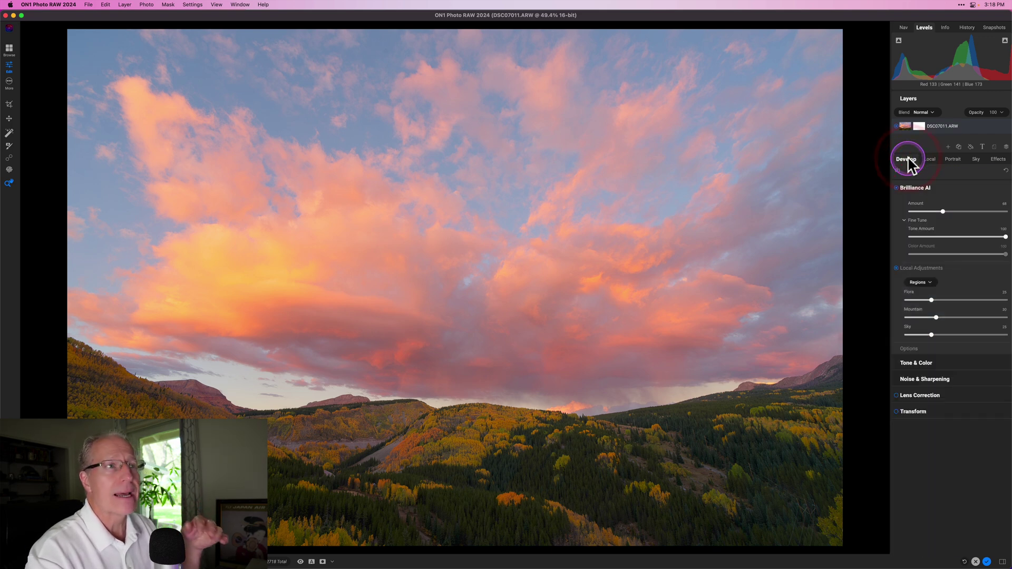
pyautogui.click(927, 311)
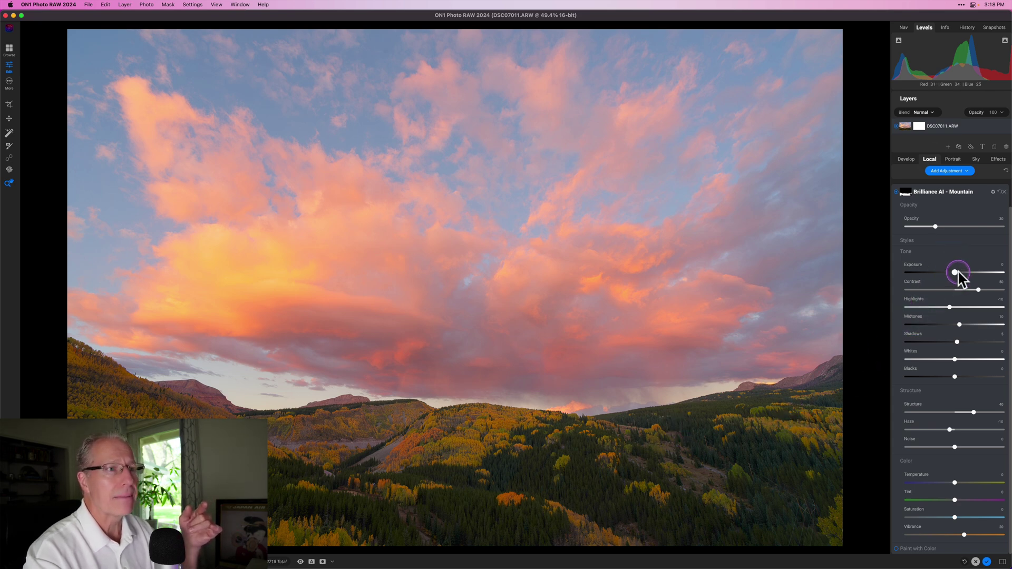
pyautogui.moveTo(961, 271); pyautogui.dragTo(961, 272)
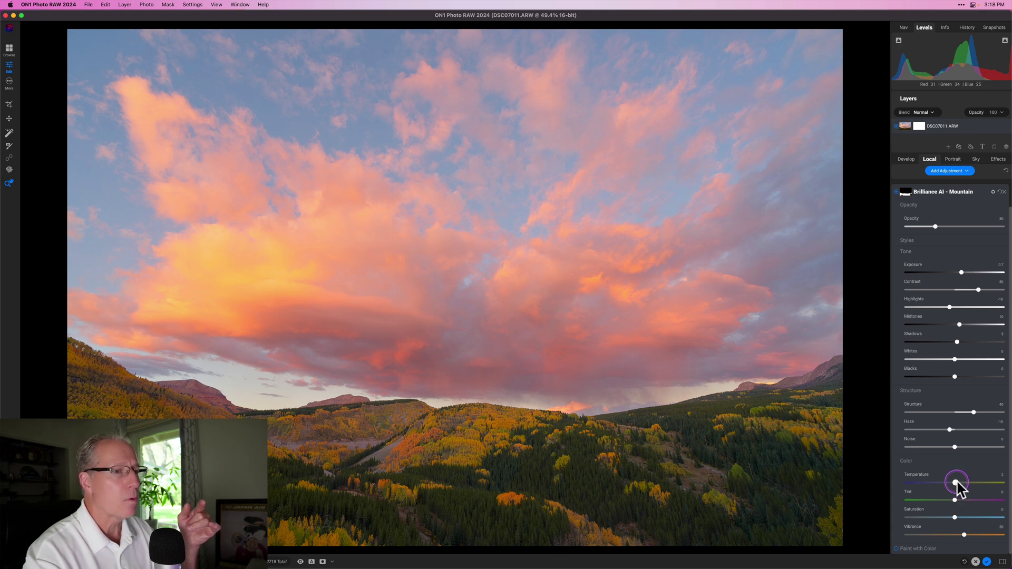
pyautogui.moveTo(956, 482); pyautogui.dragTo(960, 481)
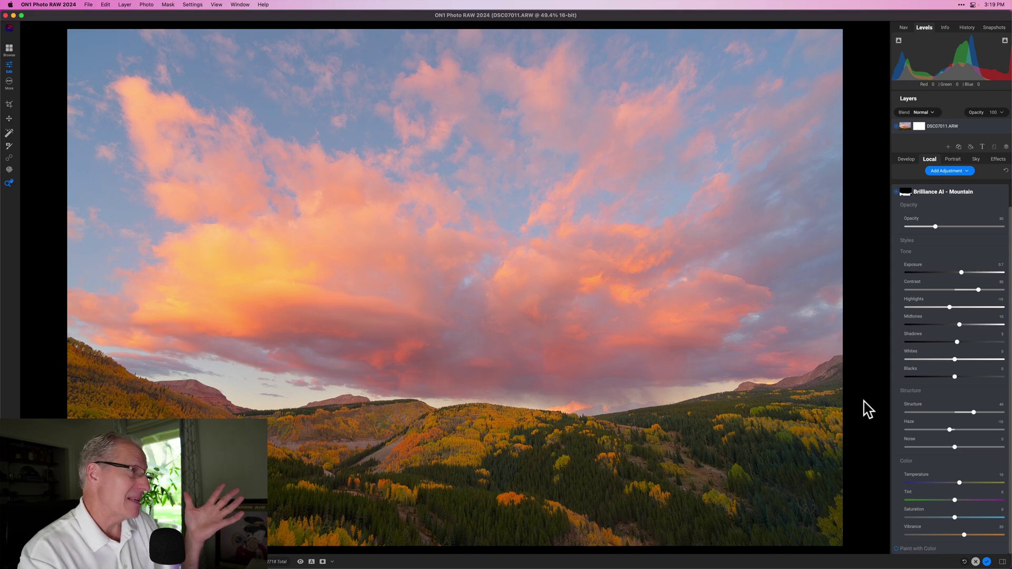
pyautogui.press('\\')
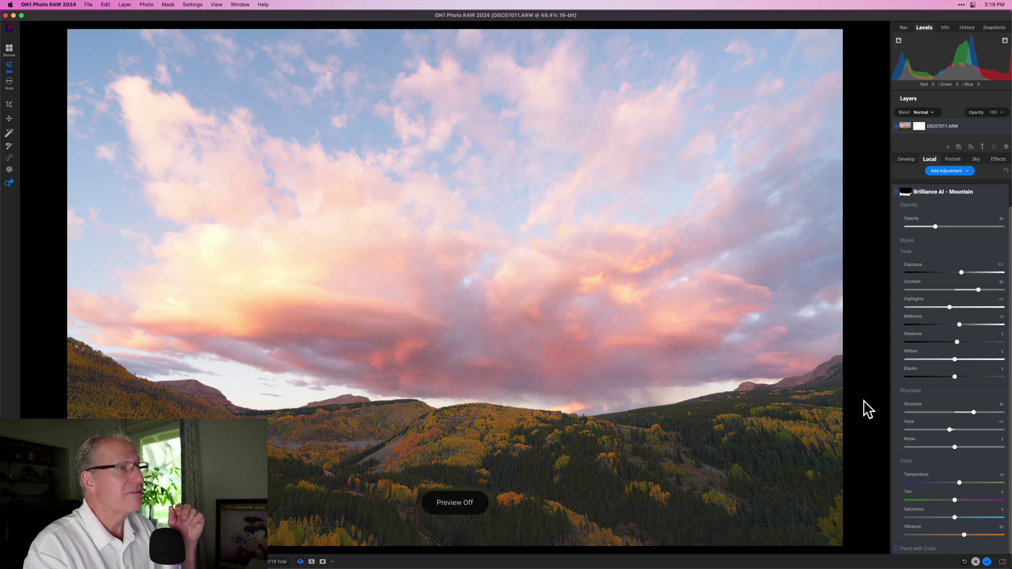
pyautogui.press('\\')
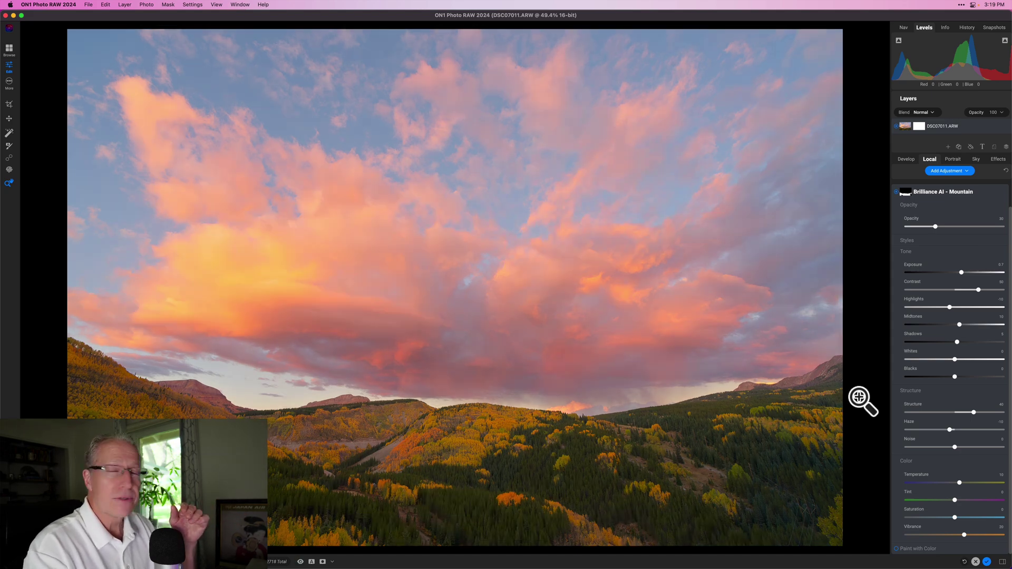